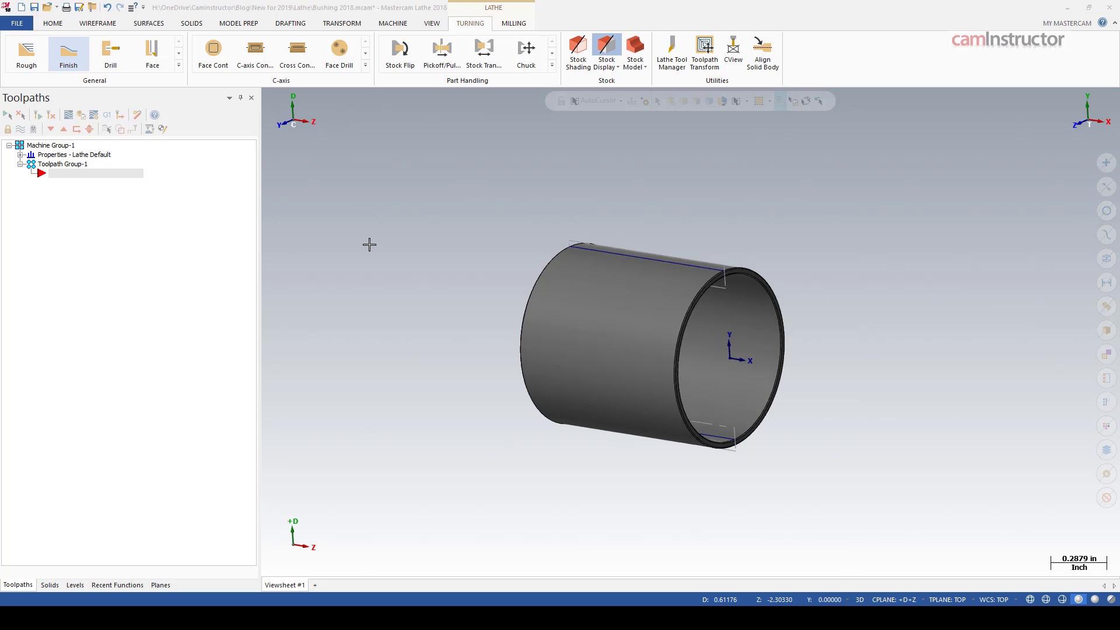
# Examine the bushing's outer surface, bore and stock outline from several angles
pyautogui.scroll(2, 505, 260)
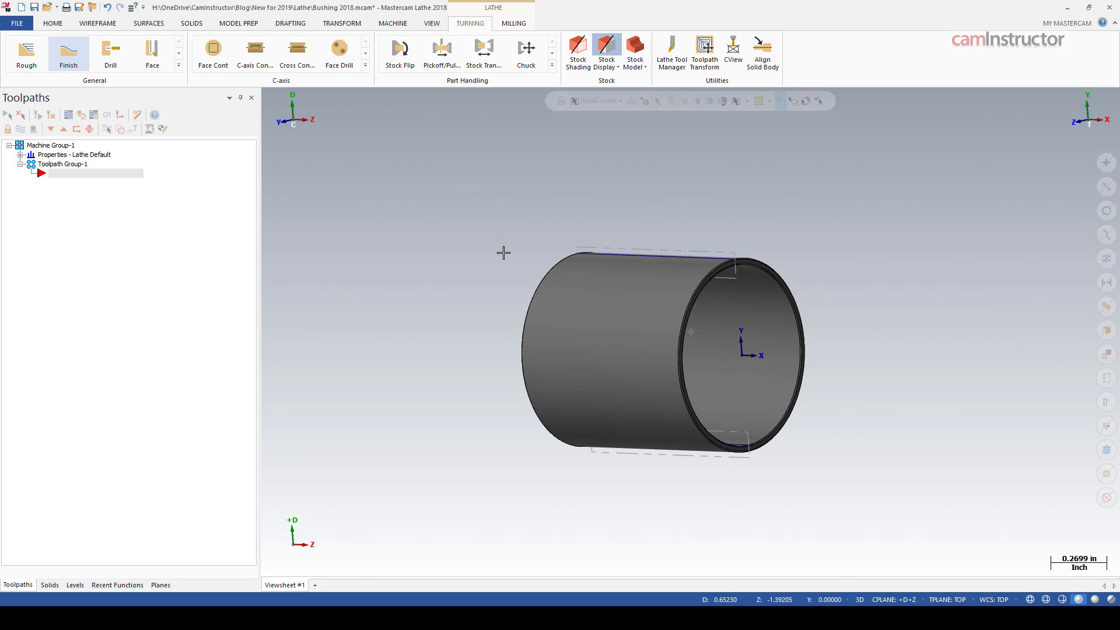
pyautogui.moveTo(503, 253); pyautogui.dragTo(570, 203, button='middle')
pyautogui.scroll(1, 607, 195)
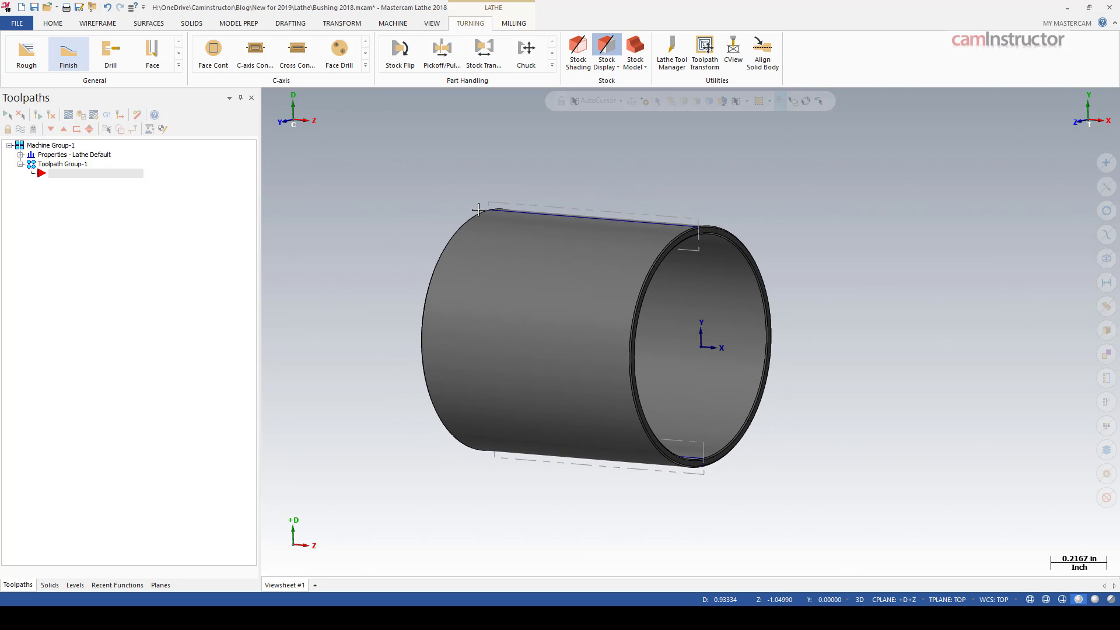
pyautogui.moveTo(474, 209); pyautogui.dragTo(515, 257, button='middle')
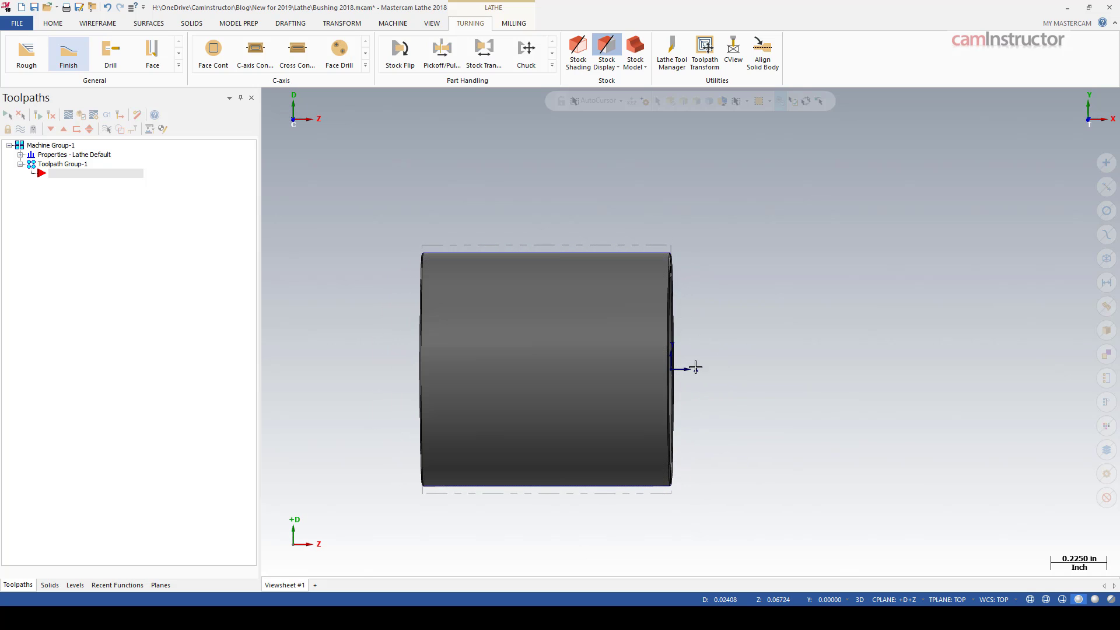
pyautogui.moveTo(767, 316); pyautogui.dragTo(761, 325, button='middle')
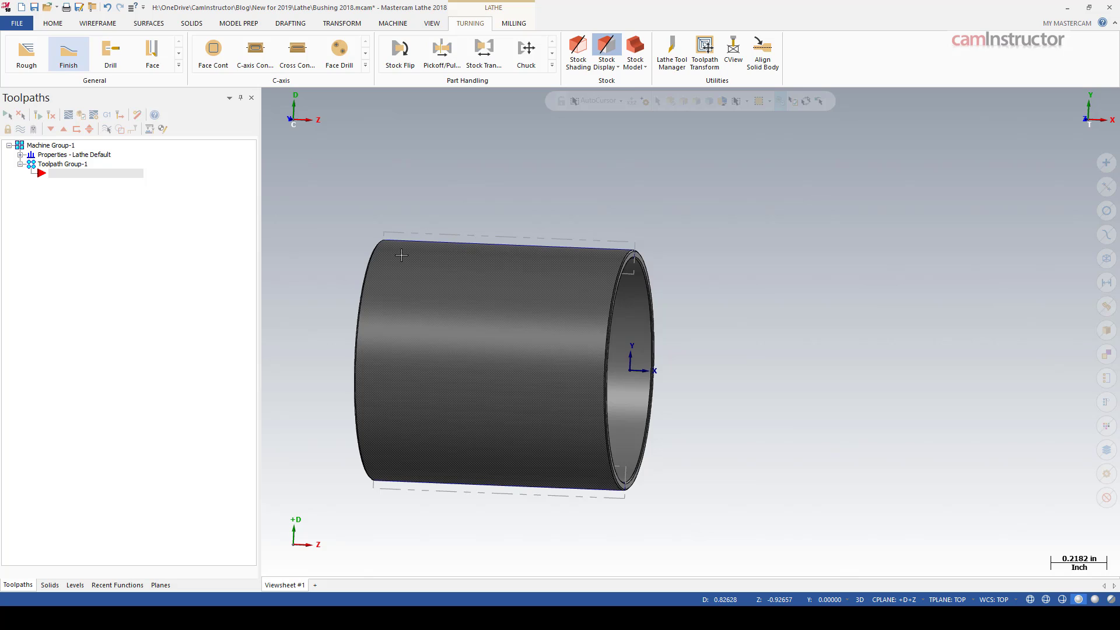
pyautogui.moveTo(401, 255); pyautogui.dragTo(635, 243, button='middle')
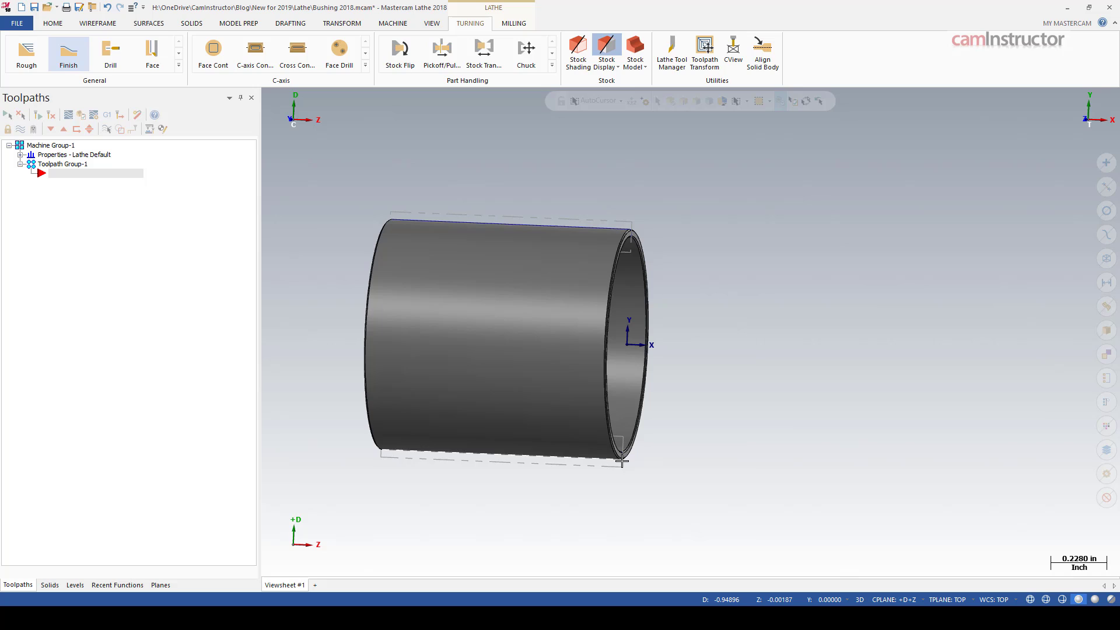
pyautogui.scroll(-2, 361, 446)
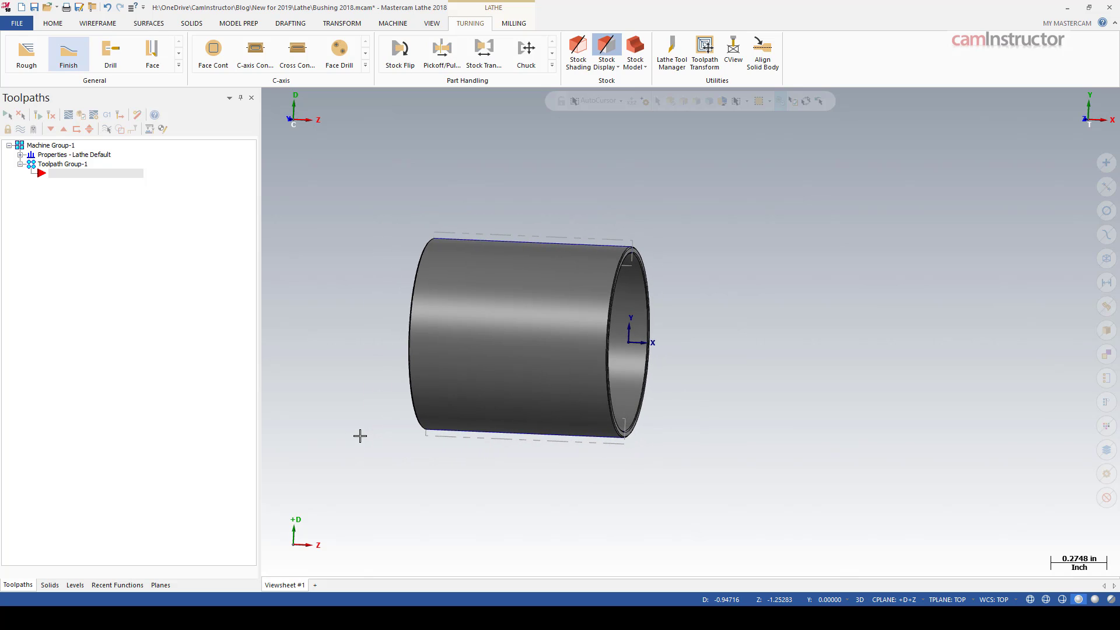
pyautogui.moveTo(366, 435); pyautogui.dragTo(451, 418, button='middle')
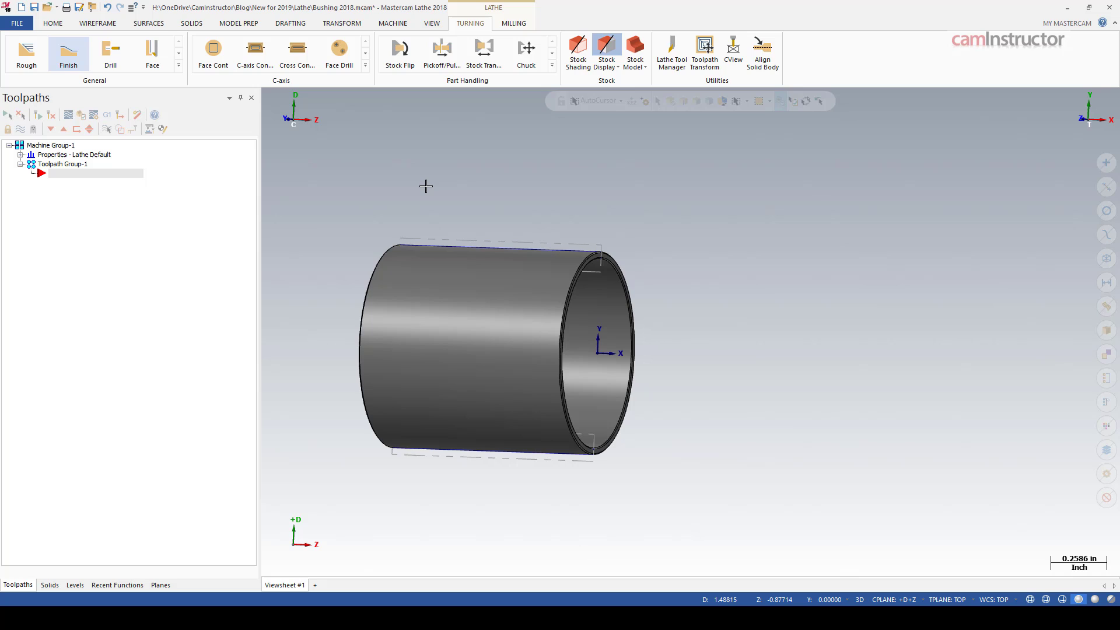
# Start a lathe Finish toolpath and chain the upper line of the bushing, running from the front face toward the back
pyautogui.click(68, 63)
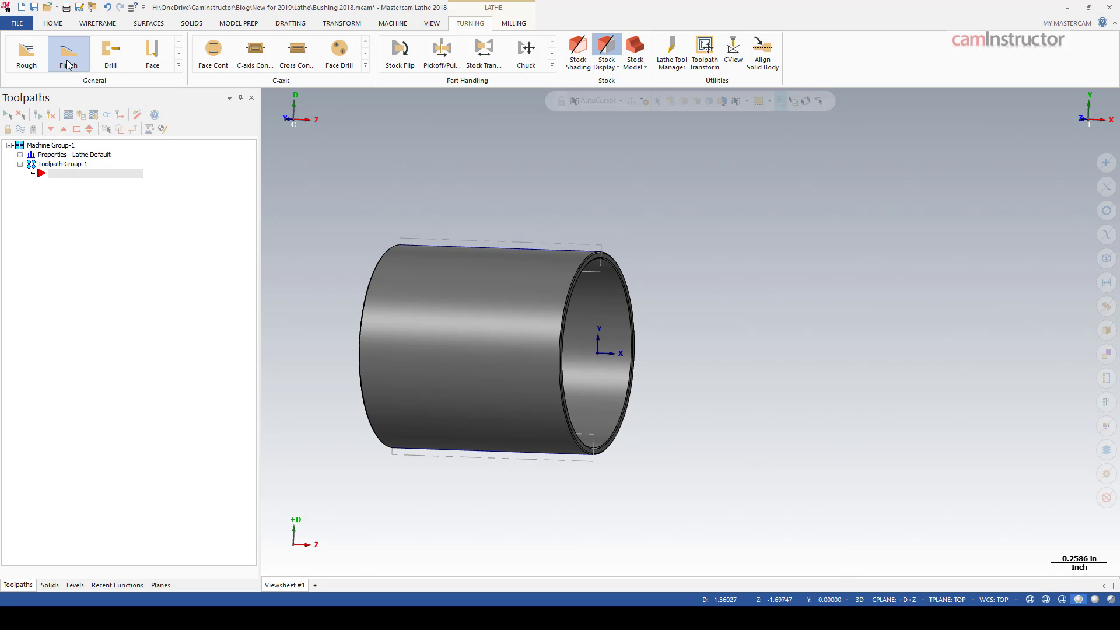
pyautogui.click(601, 251)
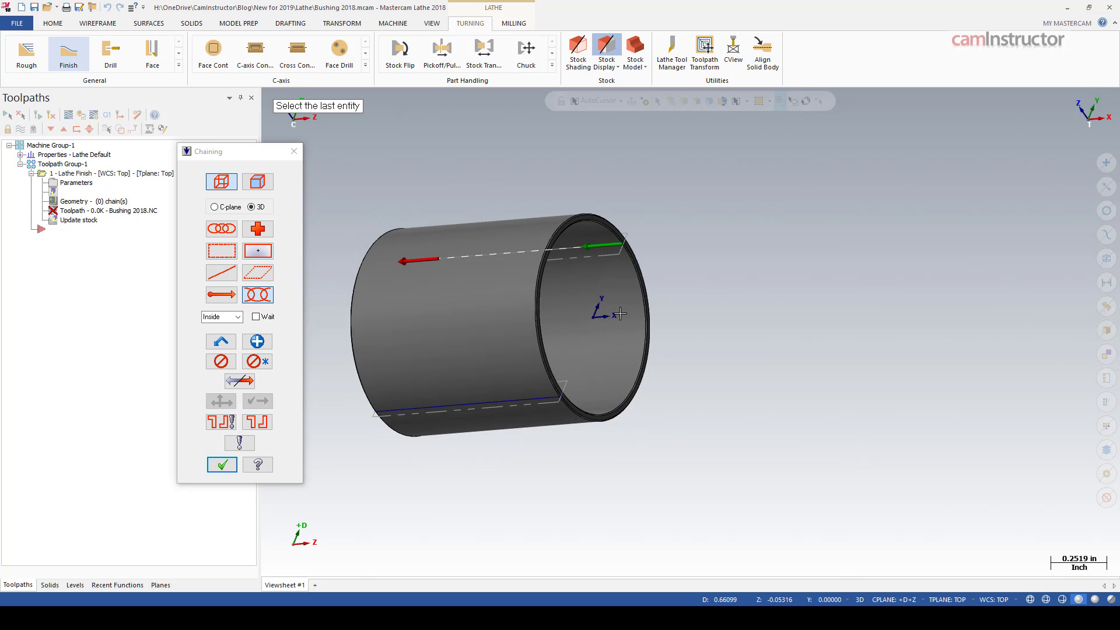
pyautogui.click(223, 464)
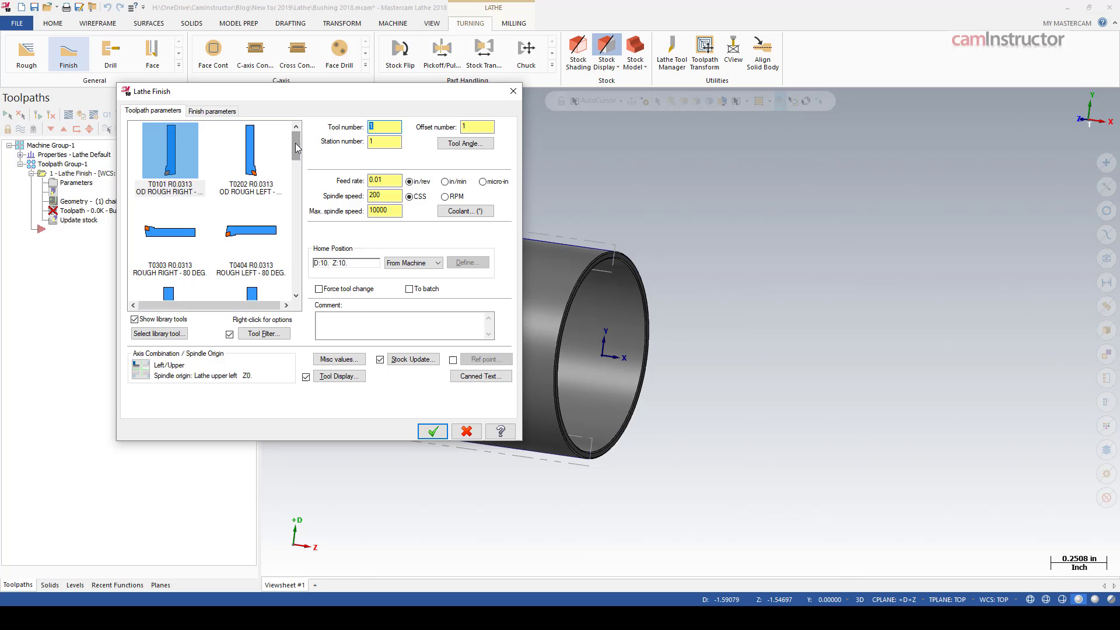
# Assign the T7474 R0.0156 ID ROUGH MIN. .5 DIA. boring bar and create the finish toolpath with the ID finish direction
pyautogui.click(296, 211)
pyautogui.scroll(-1, 299, 211)
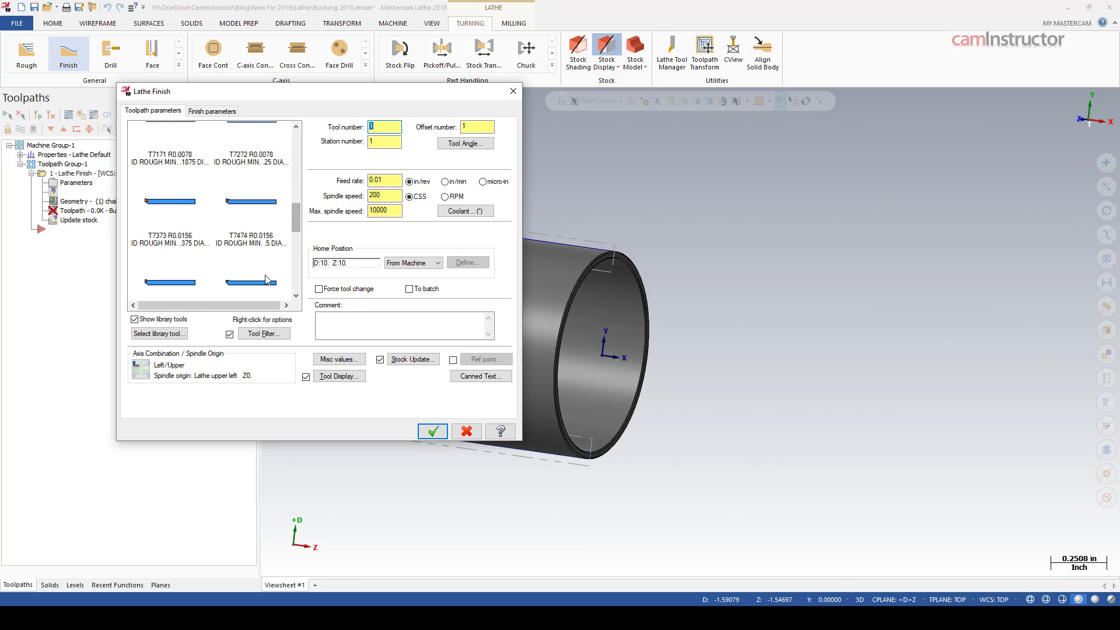
pyautogui.click(257, 233)
pyautogui.click(212, 111)
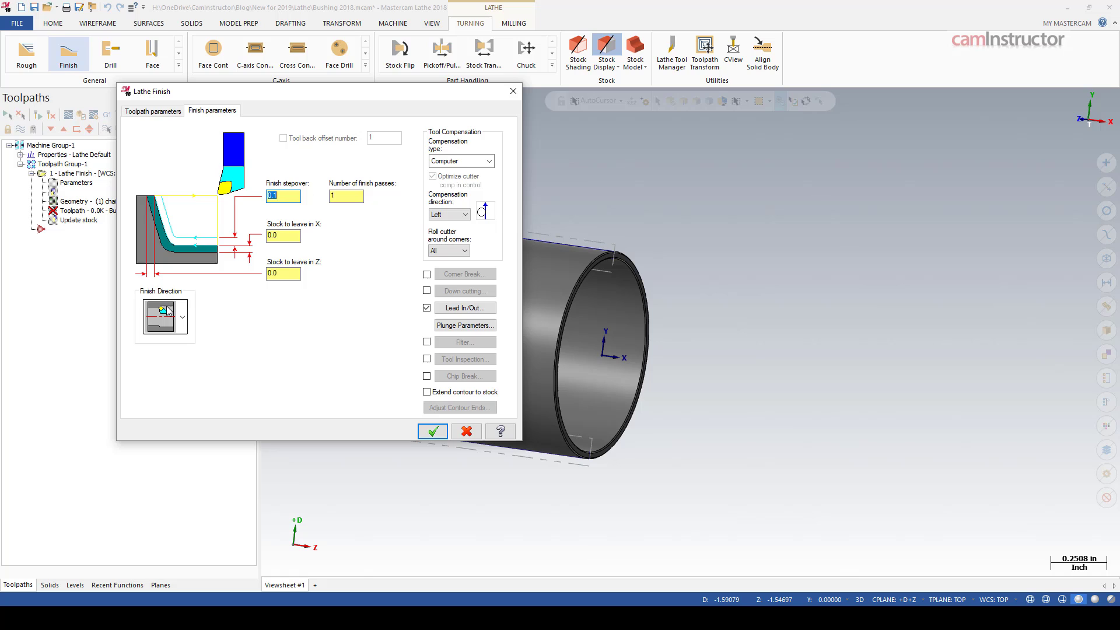
pyautogui.click(433, 431)
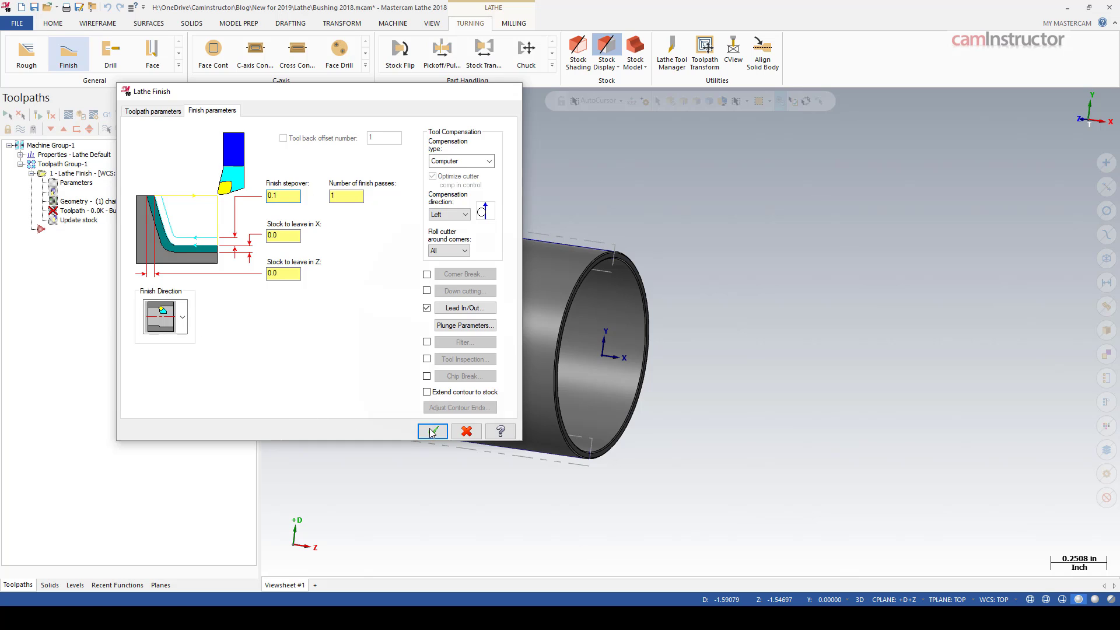
# Backplot the first finish toolpath and inspect the boring bar's position and orientation through the cut
pyautogui.click(78, 128)
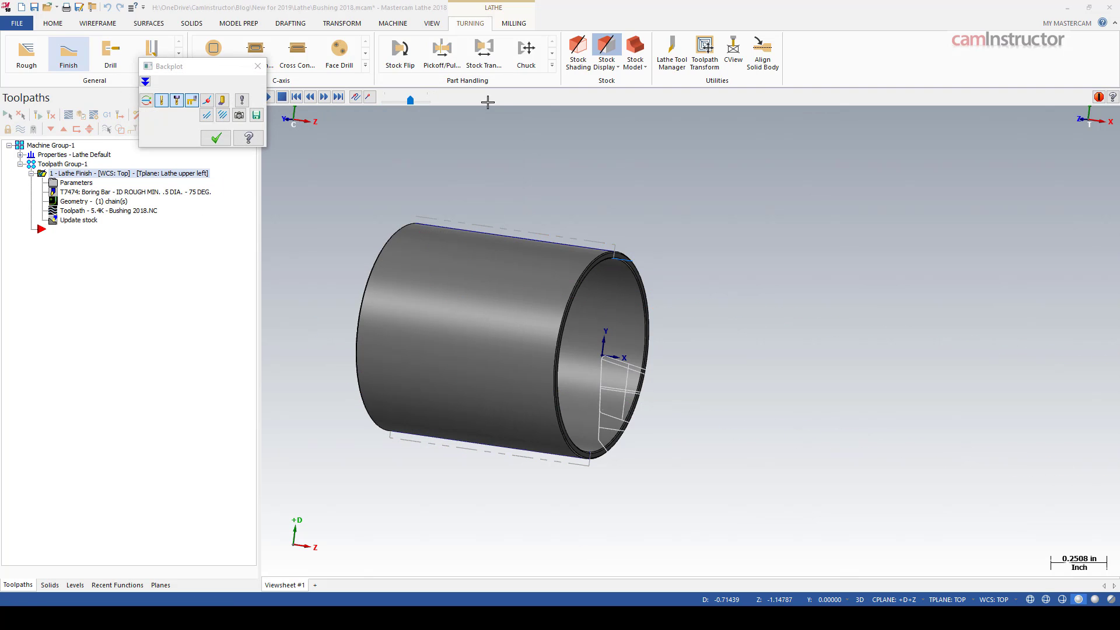
pyautogui.moveTo(467, 101); pyautogui.dragTo(535, 100)
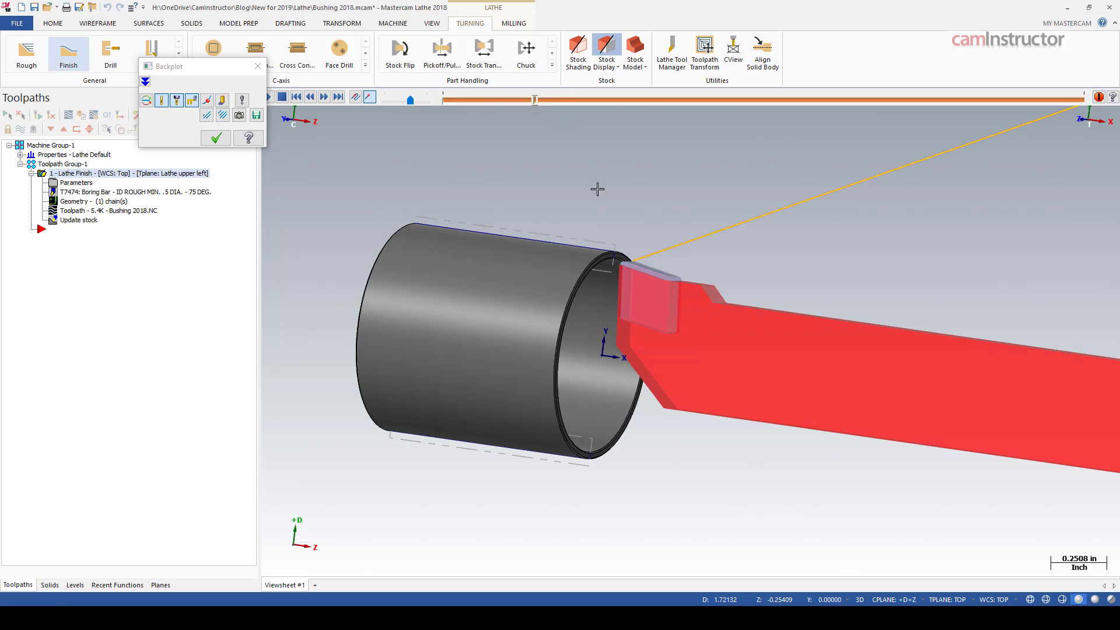
pyautogui.scroll(5, 501, 216)
pyautogui.moveTo(501, 216); pyautogui.dragTo(432, 215, button='middle')
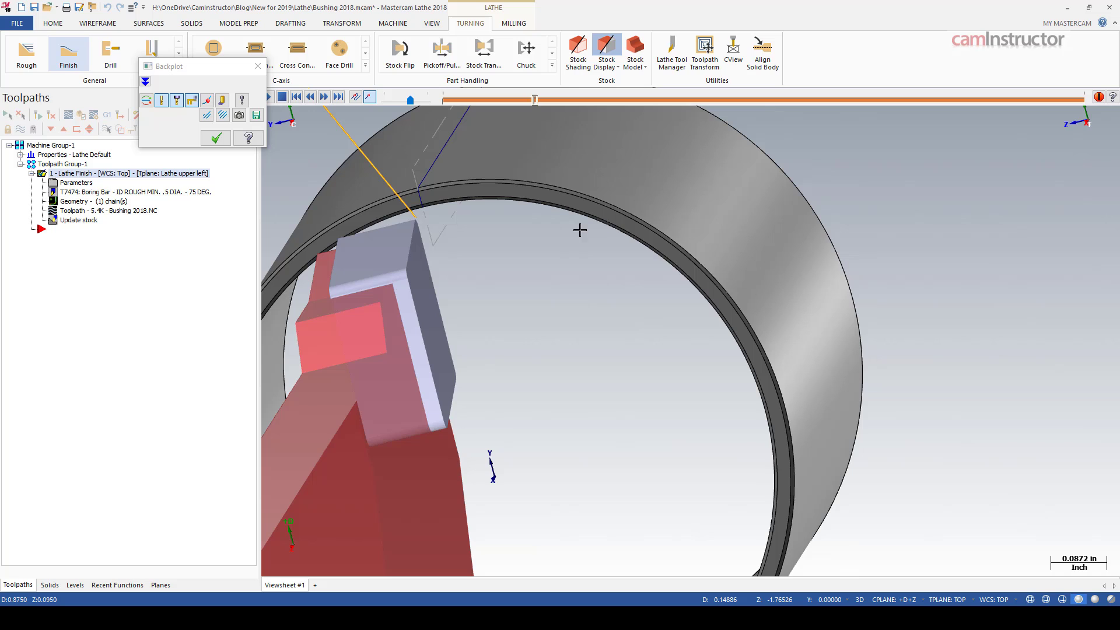
pyautogui.scroll(-5, 427, 230)
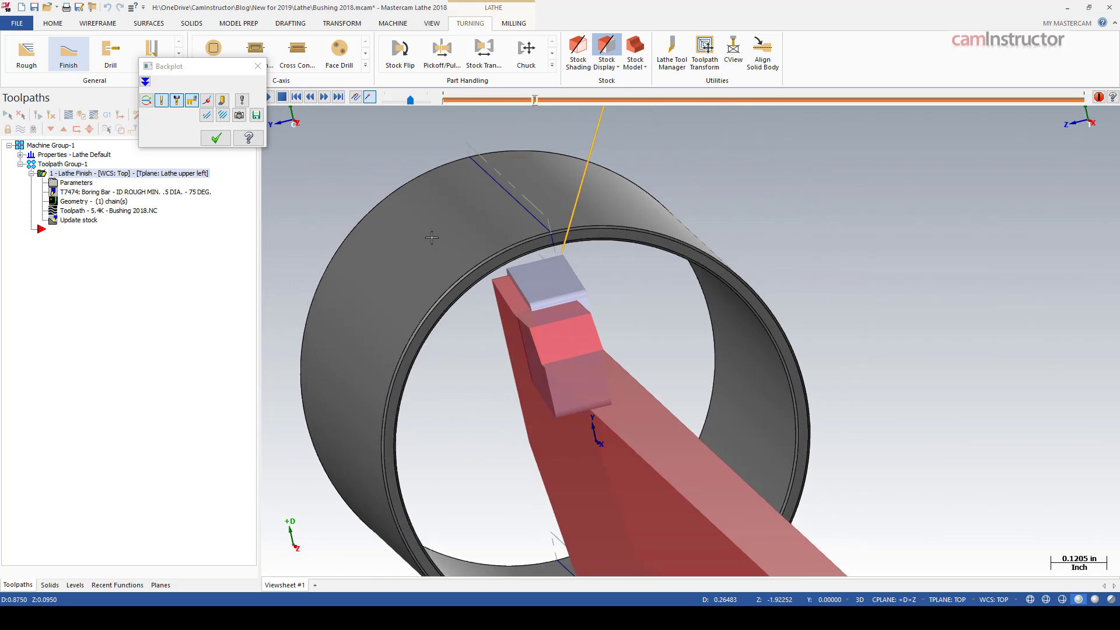
pyautogui.moveTo(428, 230); pyautogui.dragTo(546, 111, button='middle')
pyautogui.moveTo(534, 100); pyautogui.dragTo(966, 121)
pyautogui.moveTo(966, 121); pyautogui.dragTo(671, 134, button='middle')
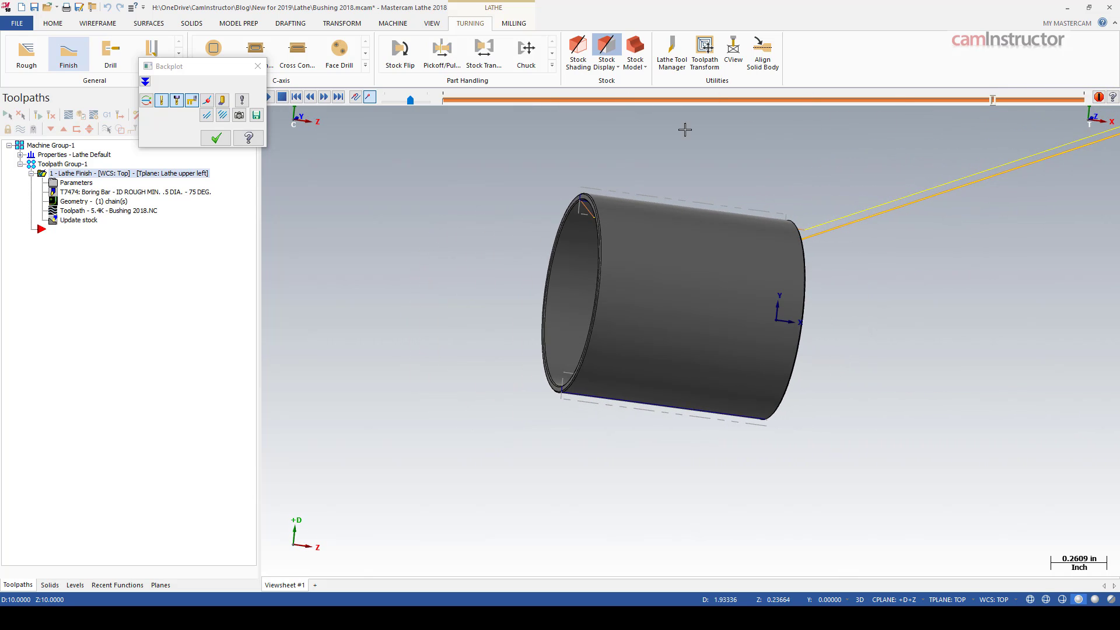
pyautogui.click(215, 138)
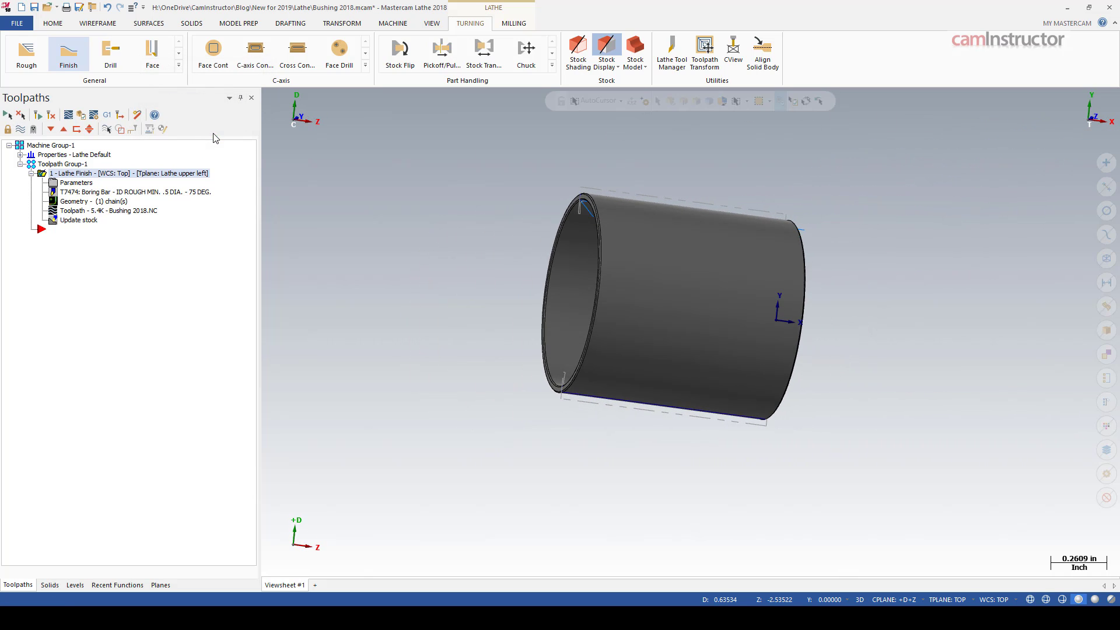
# Start a second lathe Finish toolpath and chain the lower line of the bushing, running from the front face toward the back
pyautogui.click(74, 64)
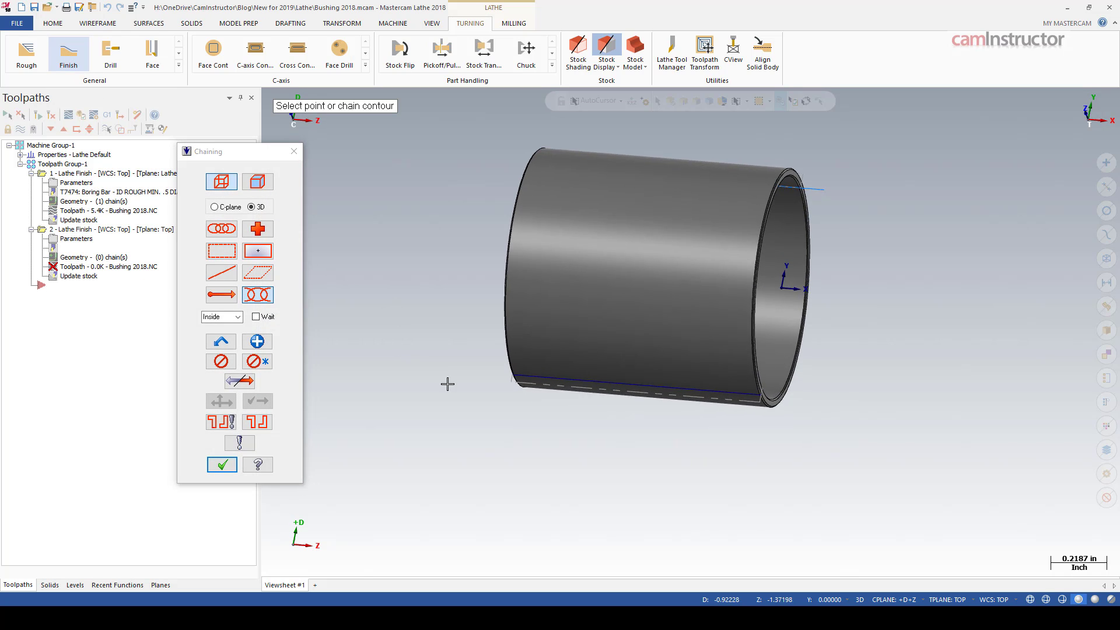
pyautogui.click(733, 395)
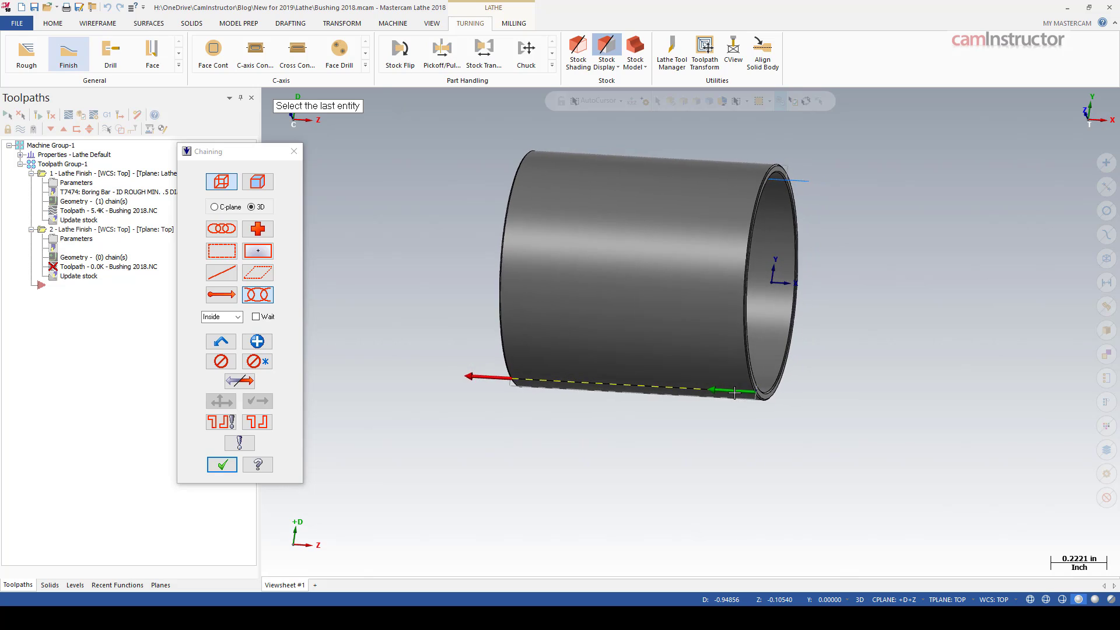
pyautogui.click(222, 464)
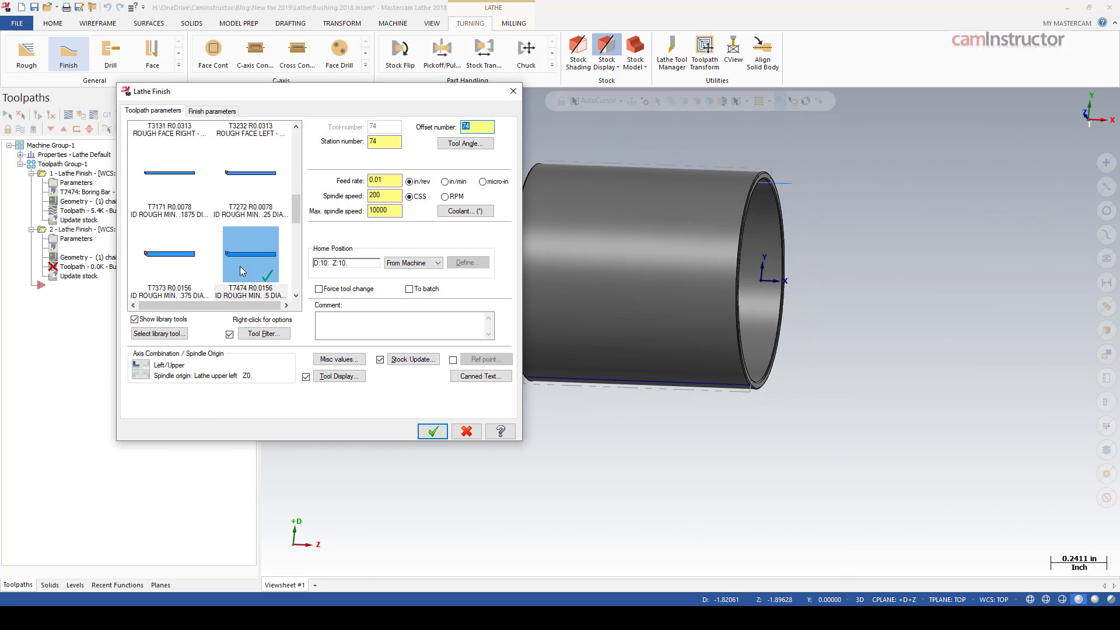
# Set the second toolpath's finish direction to OD, keep the T7474 boring bar, and create the operation
pyautogui.click(212, 111)
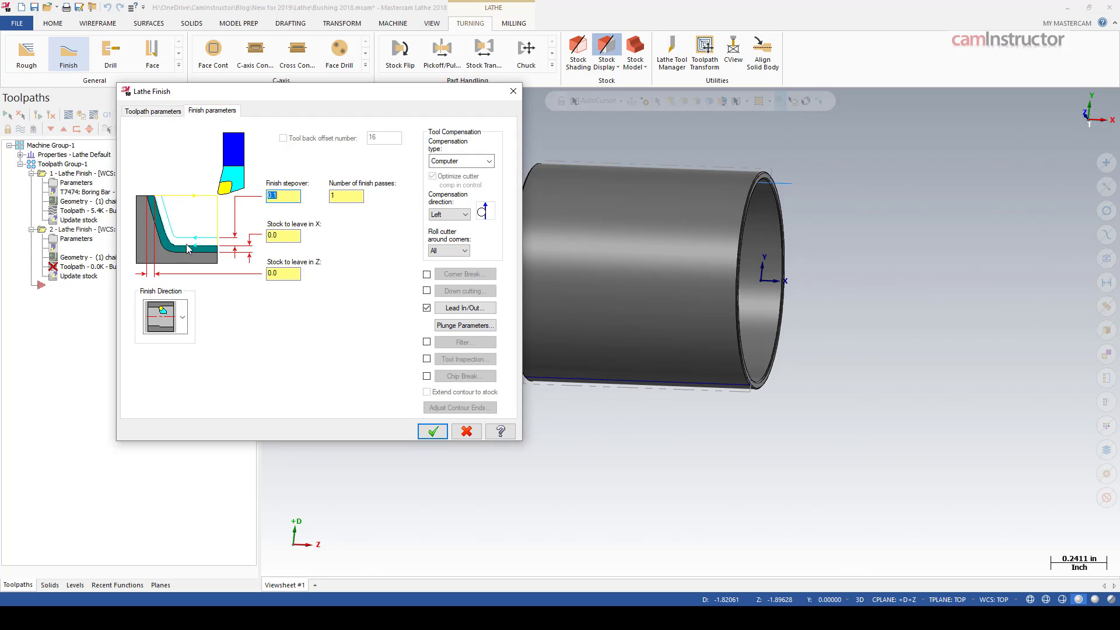
pyautogui.click(183, 315)
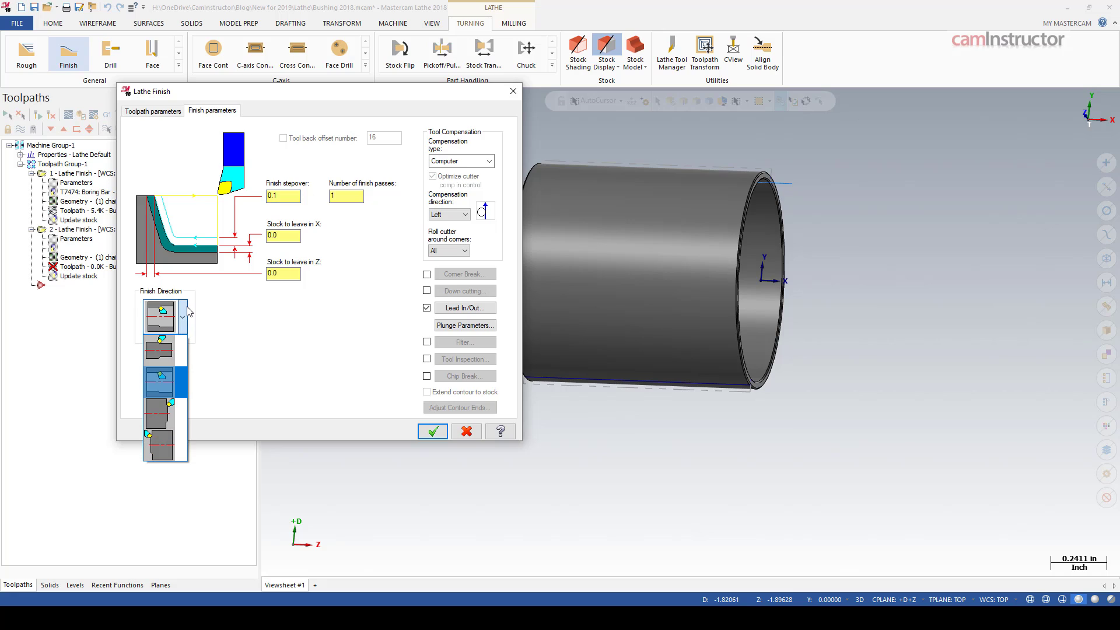
pyautogui.click(166, 352)
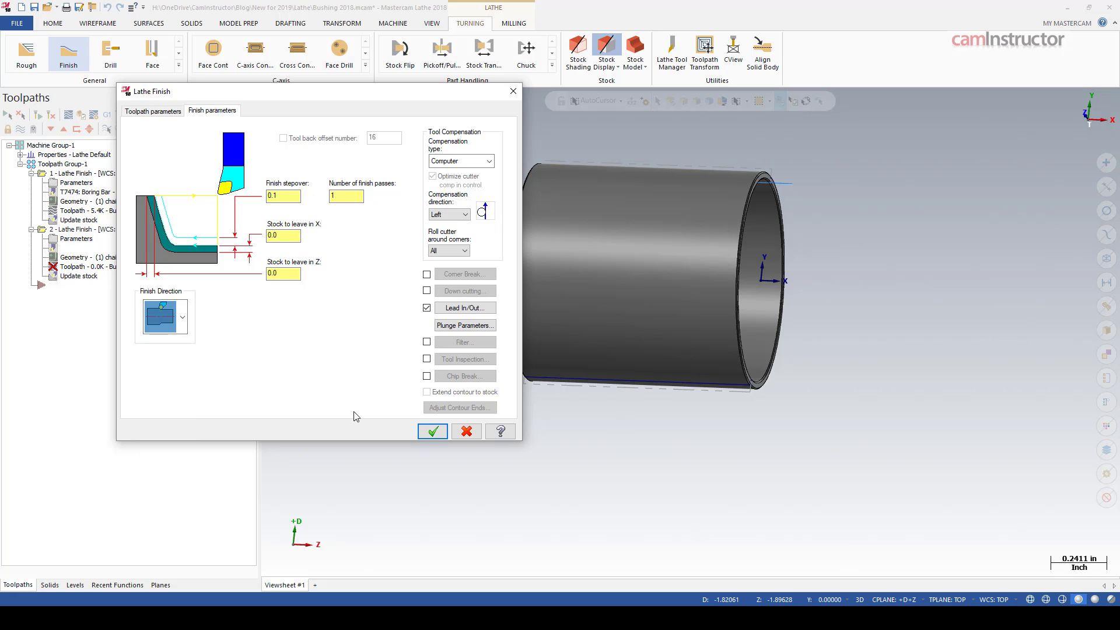
pyautogui.click(433, 432)
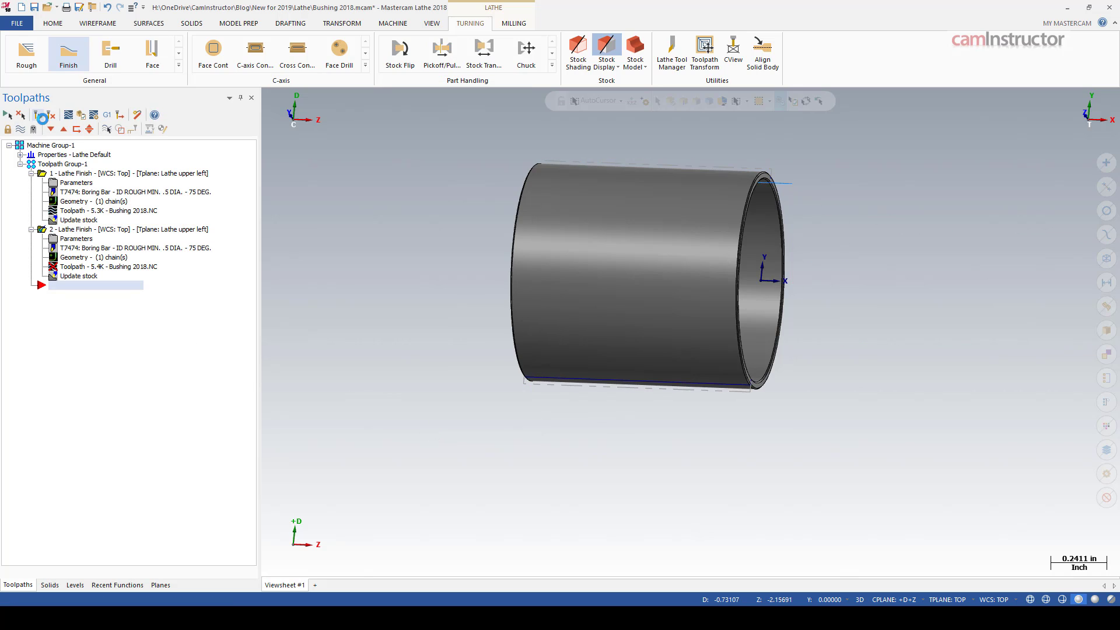
# Backplot both finish toolpaths in Toolpath Group-1 and check how the tool travels along the upper and lower lines
pyautogui.moveTo(718, 403); pyautogui.dragTo(536, 398, button='middle')
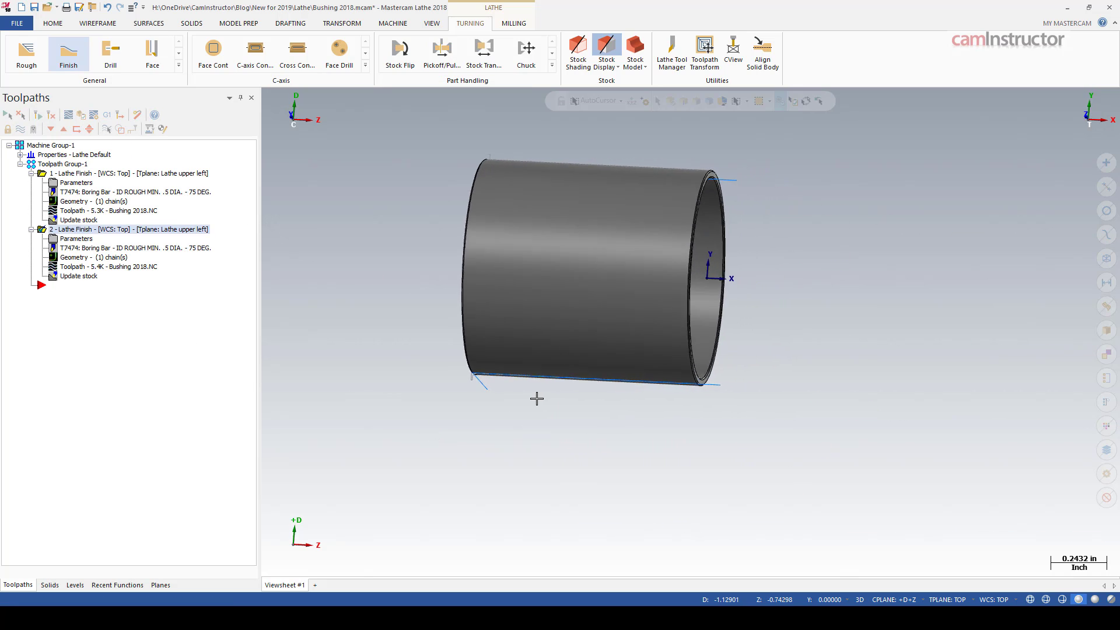
pyautogui.click(63, 164)
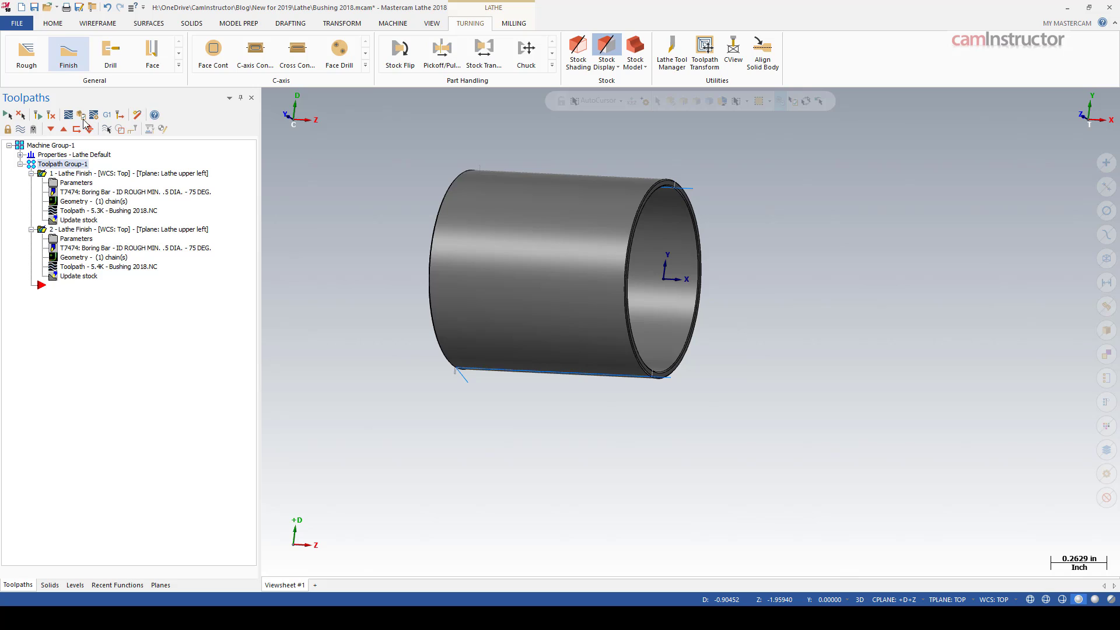
pyautogui.click(68, 115)
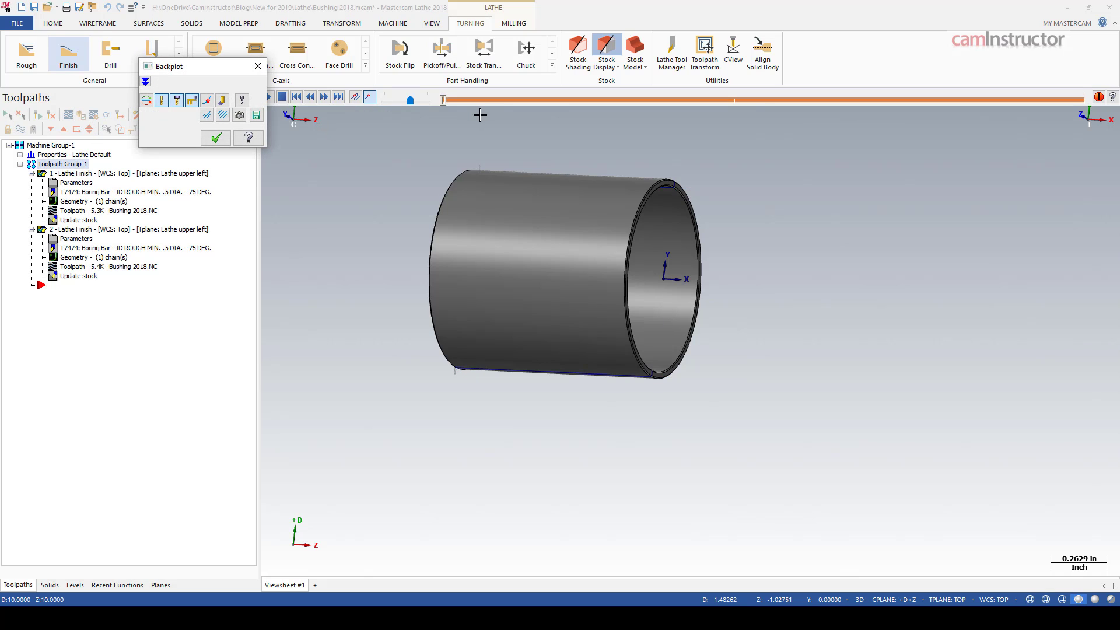
pyautogui.moveTo(446, 100); pyautogui.dragTo(1025, 101)
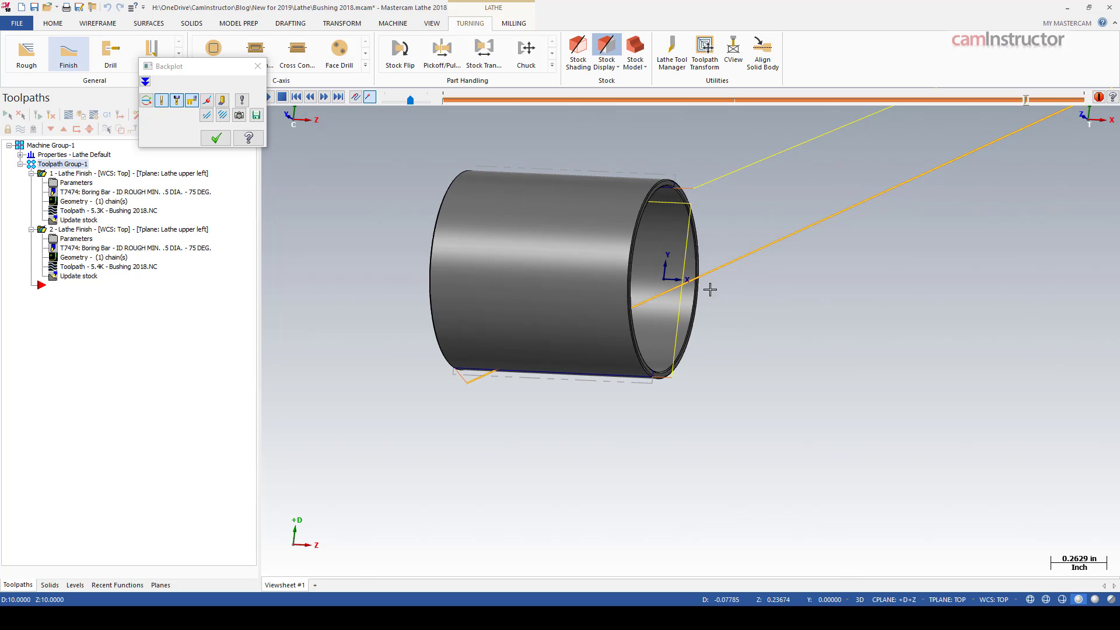
pyautogui.click(257, 66)
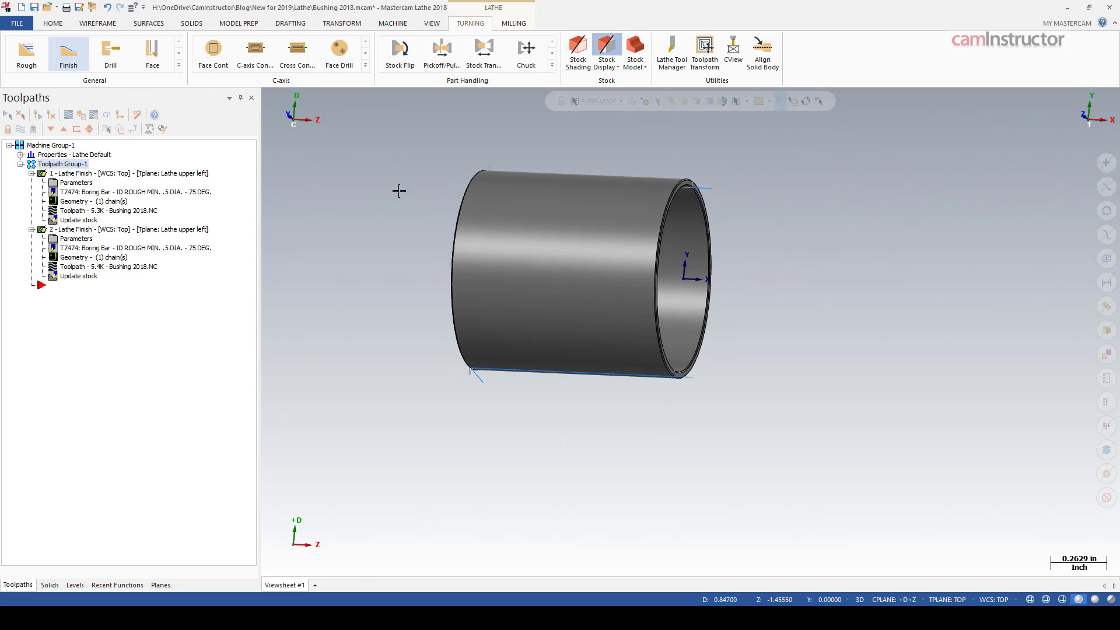
# Change the second toolpath's finish direction to ID and regenerate it, allowing the toolpath to be written despite the tool collision
pyautogui.click(84, 230)
pyautogui.click(81, 241)
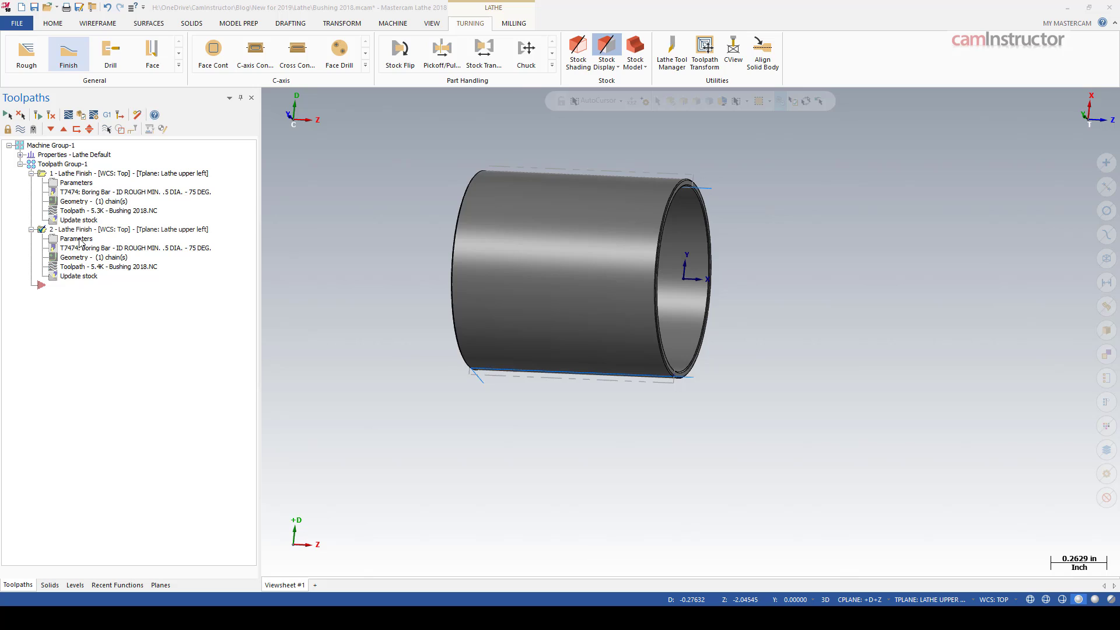
pyautogui.click(183, 316)
pyautogui.click(174, 352)
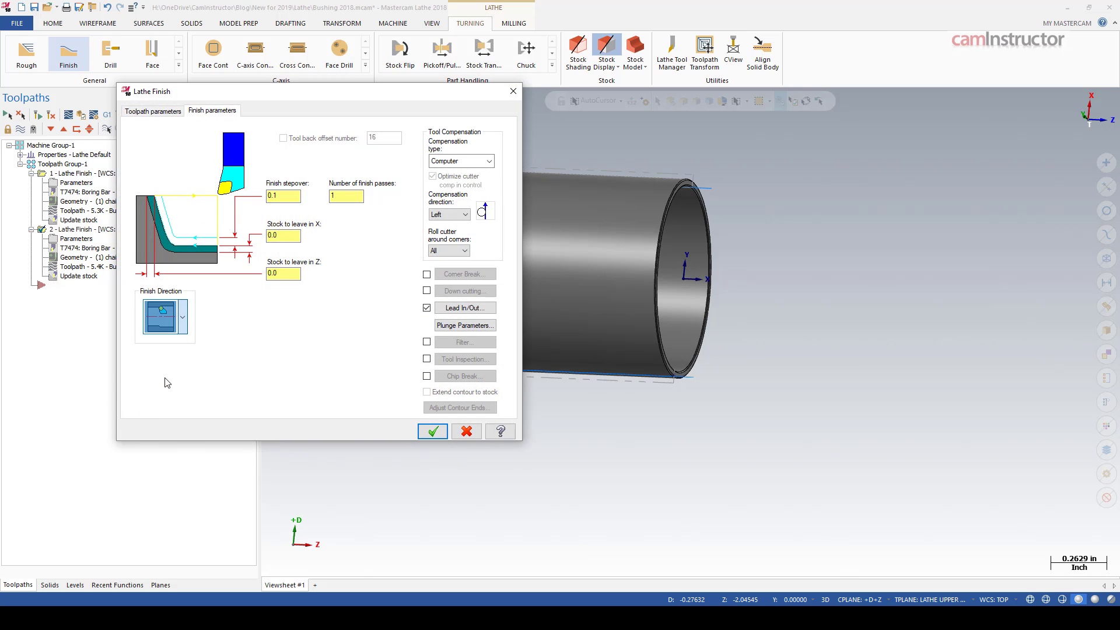
pyautogui.click(432, 431)
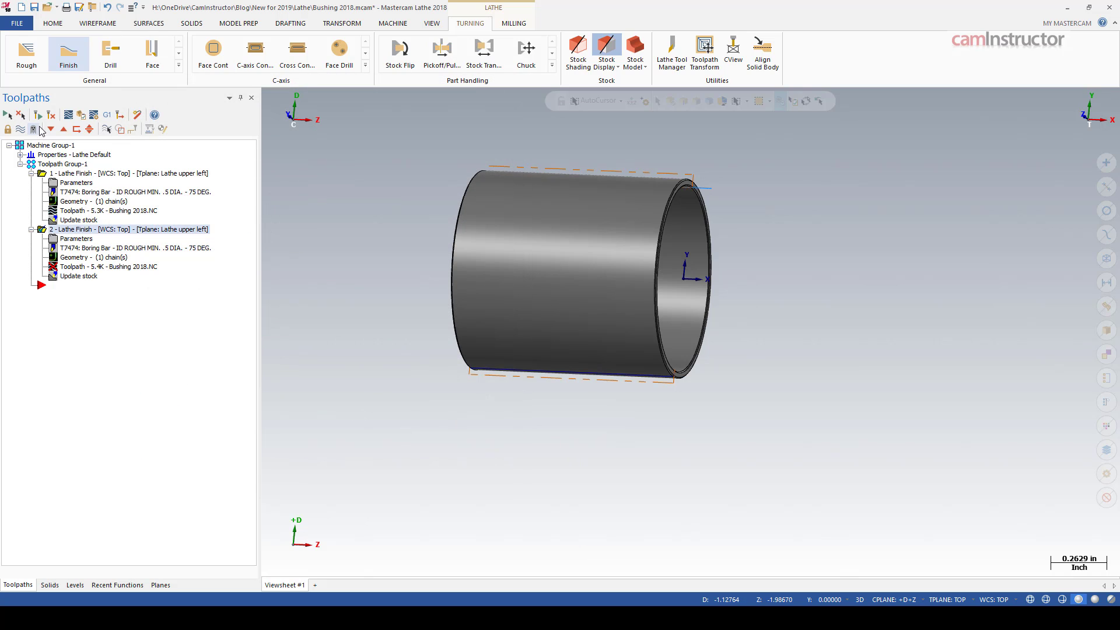
pyautogui.click(38, 114)
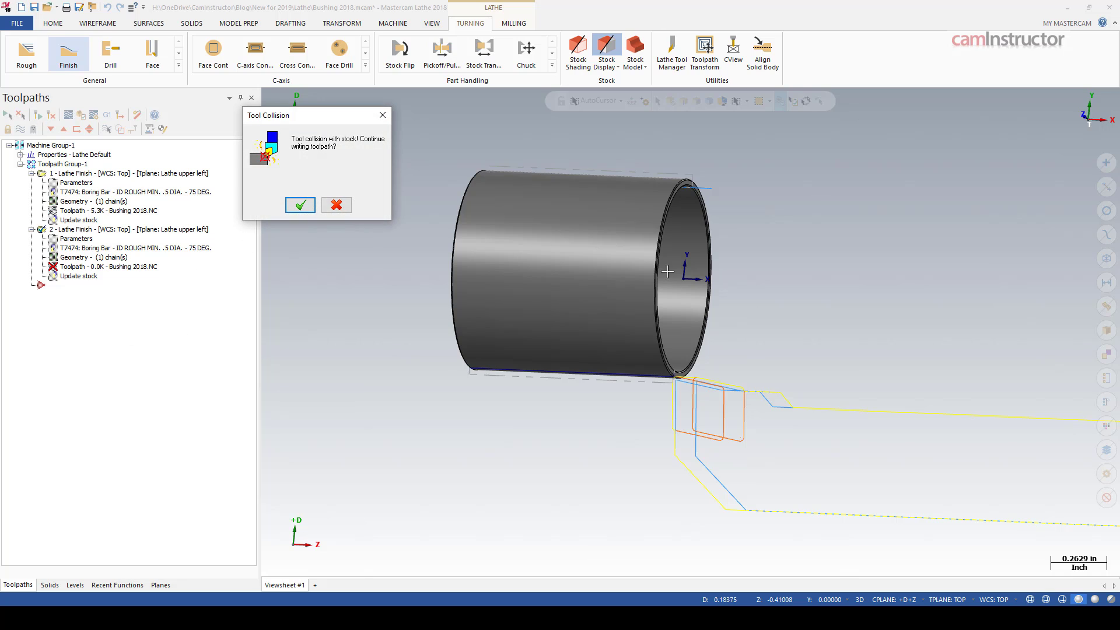
pyautogui.click(303, 207)
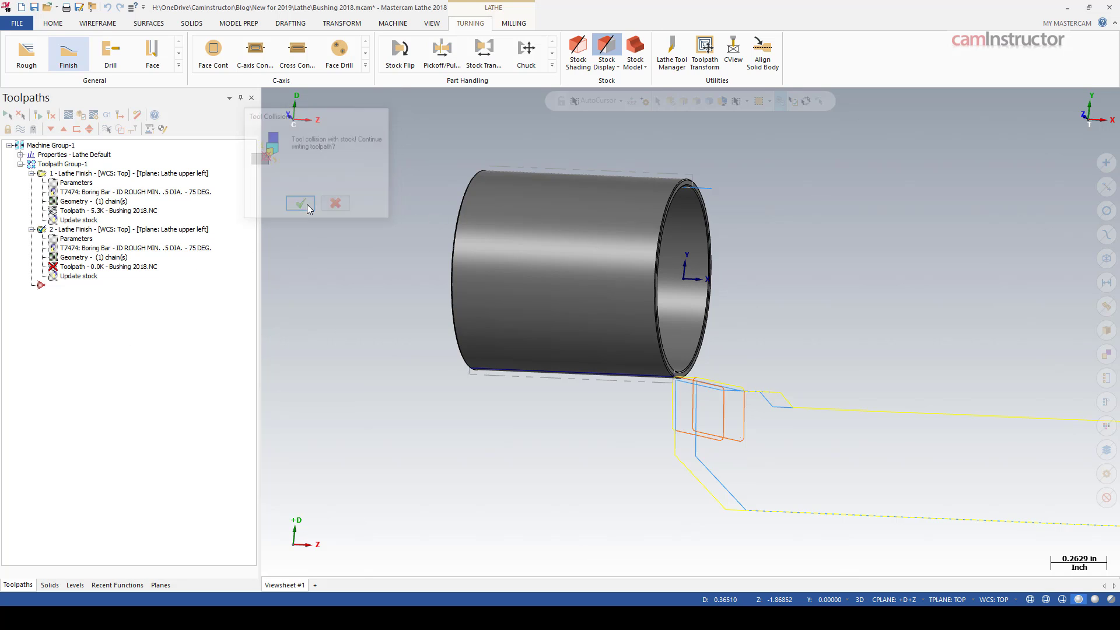
pyautogui.click(307, 205)
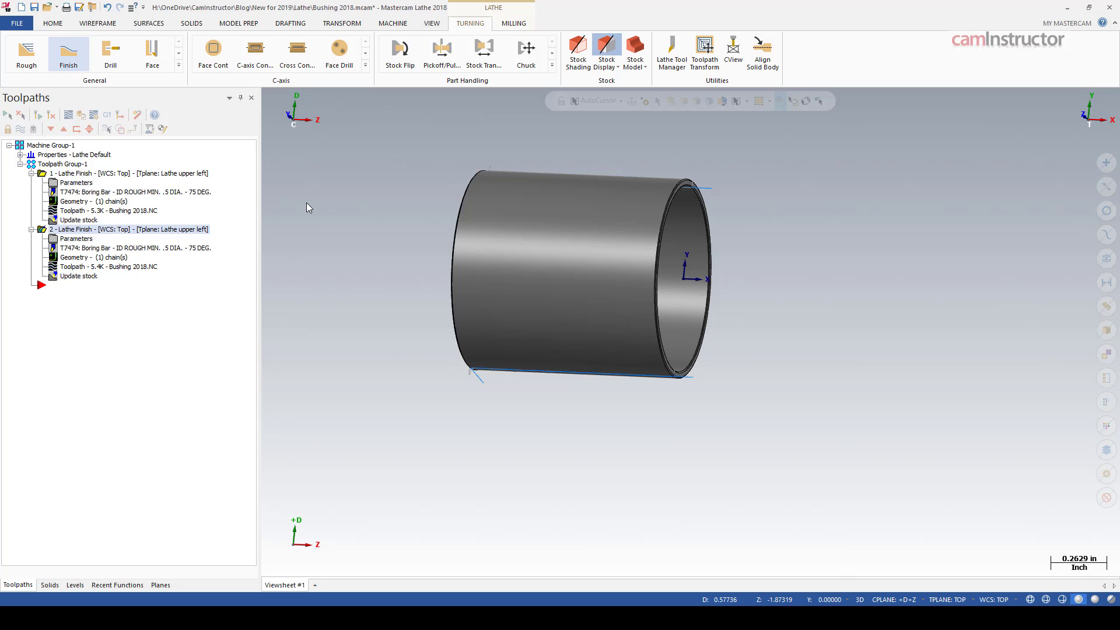
# Backplot both finish toolpaths in Machine Group-1 and check the tool's travel along the upper and lower lines
pyautogui.click(58, 145)
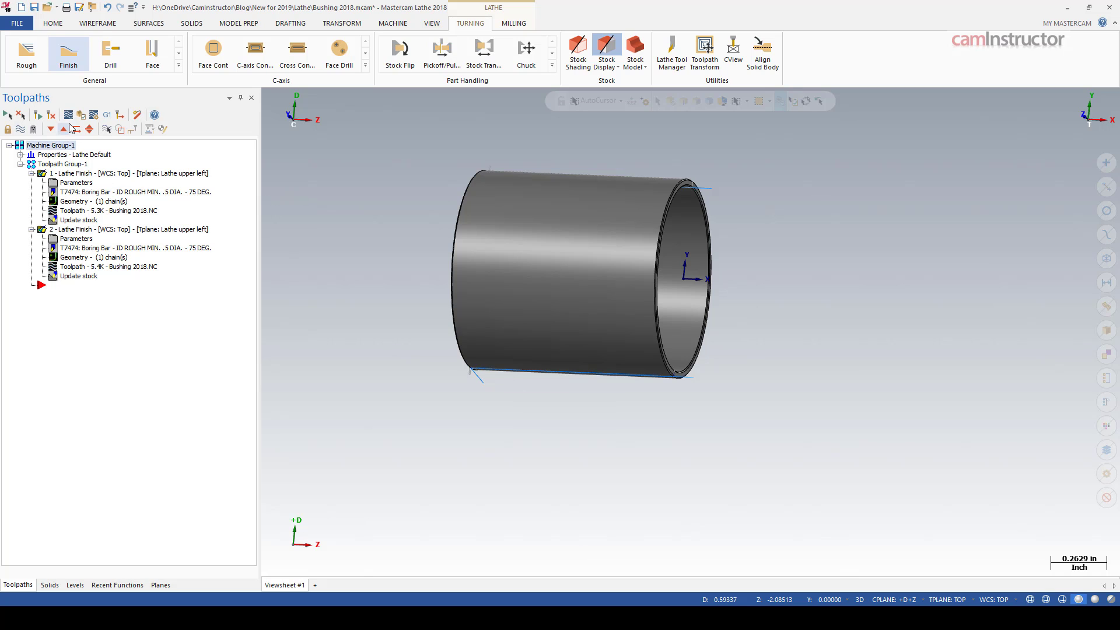
pyautogui.click(69, 114)
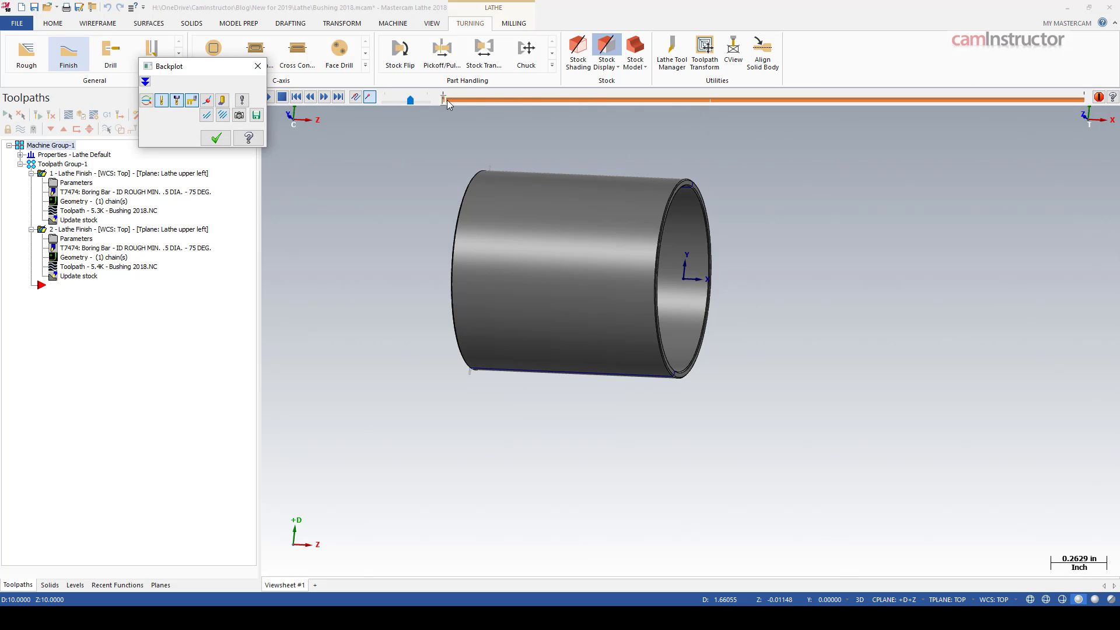
pyautogui.moveTo(444, 101); pyautogui.dragTo(1030, 111)
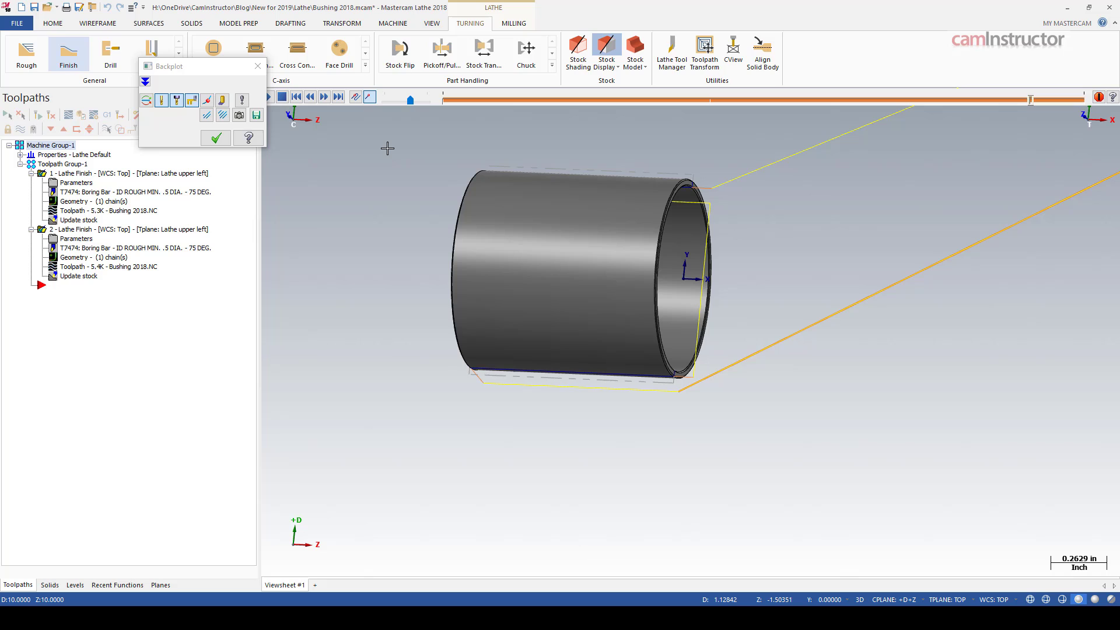
pyautogui.click(216, 137)
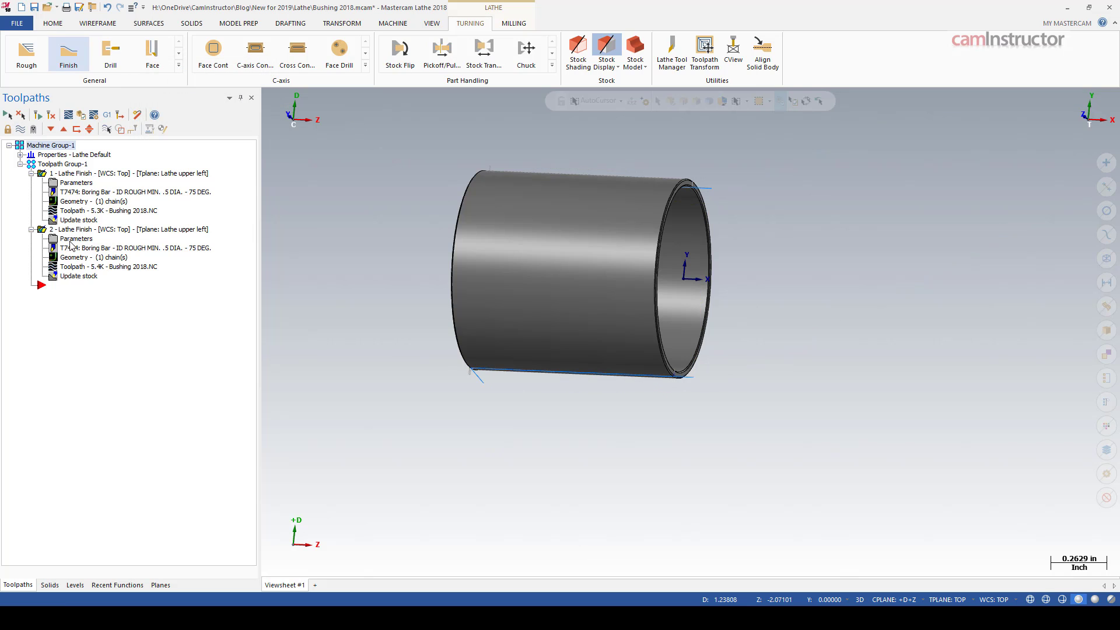
# Switch the second Lathe Finish operation's finish direction back to OD and regenerate the toolpath
pyautogui.click(71, 239)
pyautogui.click(183, 317)
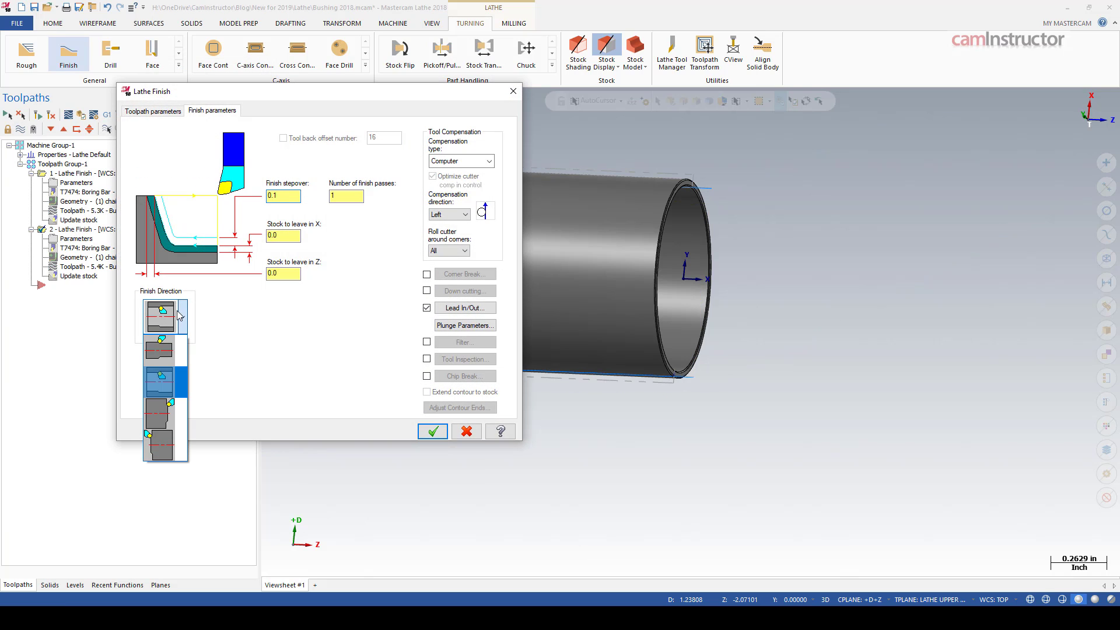
pyautogui.click(165, 350)
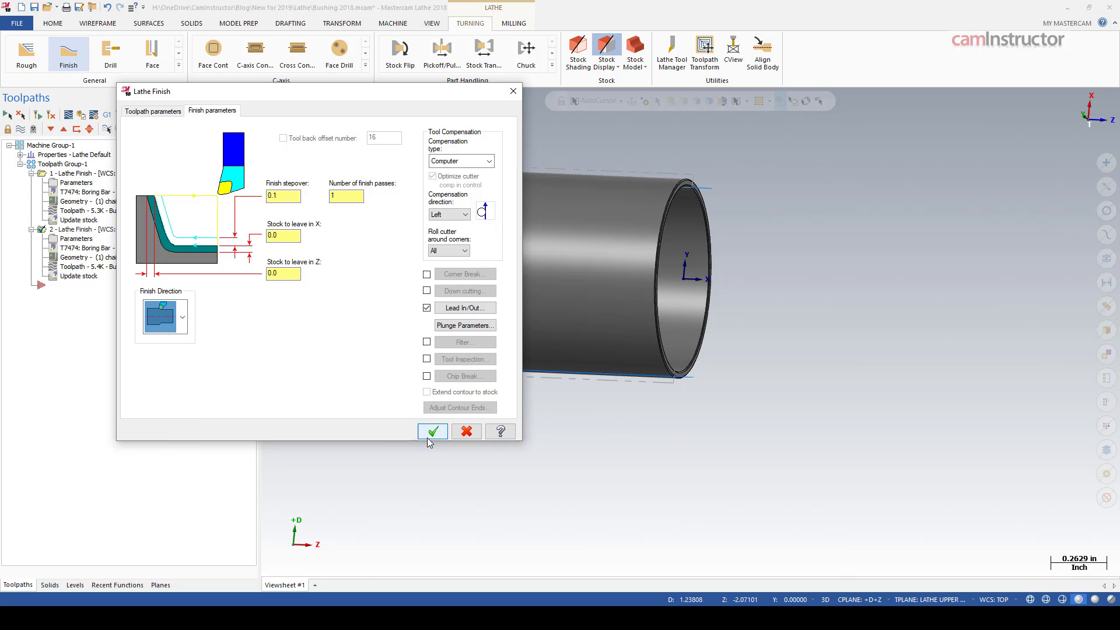
pyautogui.click(421, 432)
pyautogui.click(51, 114)
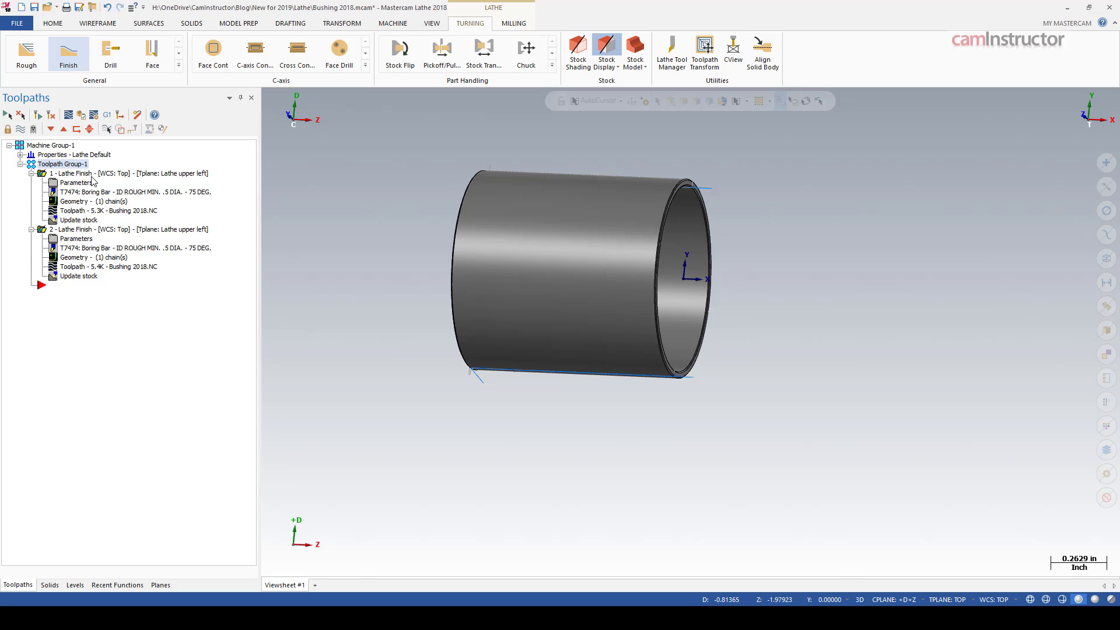
# Post both finish operations with the NC file opened for editing, saving over the existing Bushing 2018.NC
pyautogui.click(107, 114)
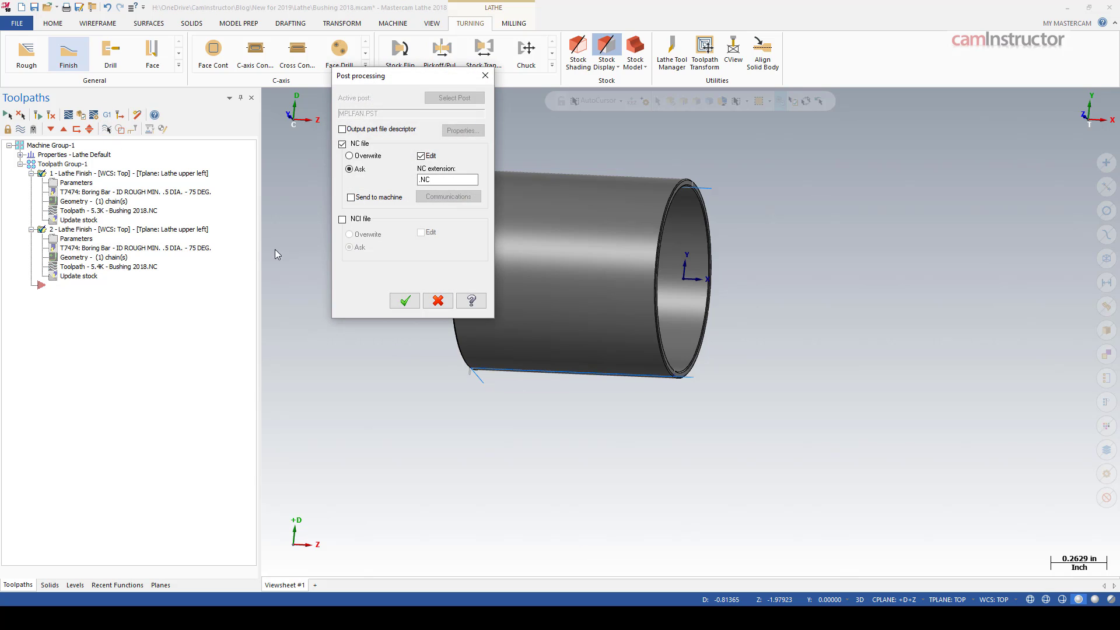
pyautogui.click(414, 304)
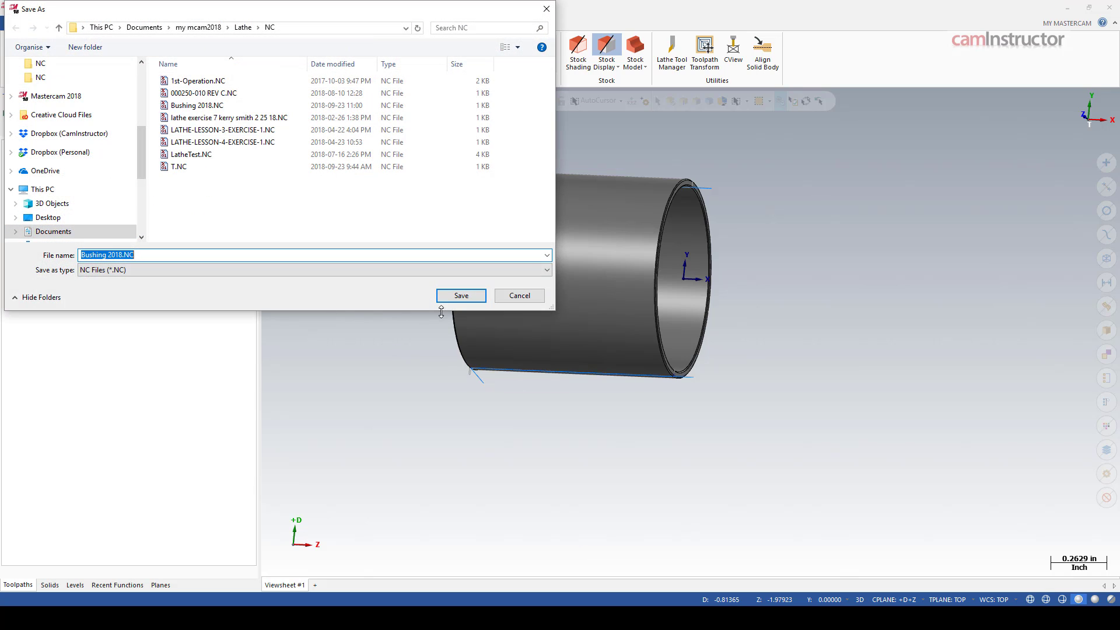
pyautogui.click(447, 299)
pyautogui.click(581, 313)
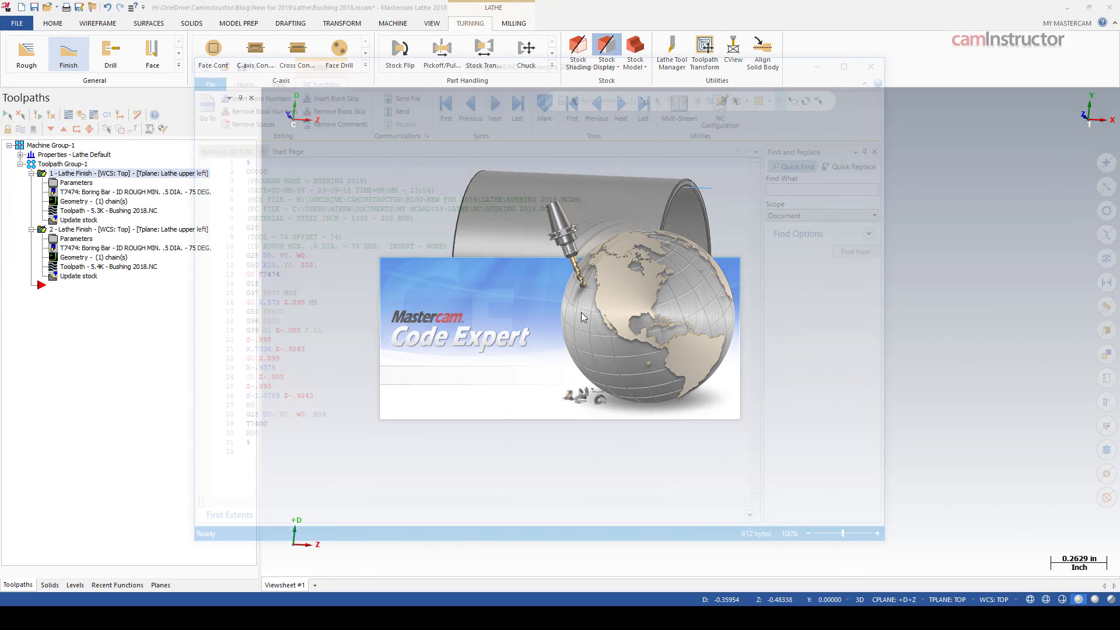
# Review the tool call, spindle start, and X and Z cutting moves of both passes in the posted code, and close the editor
pyautogui.moveTo(300, 275); pyautogui.dragTo(241, 275)
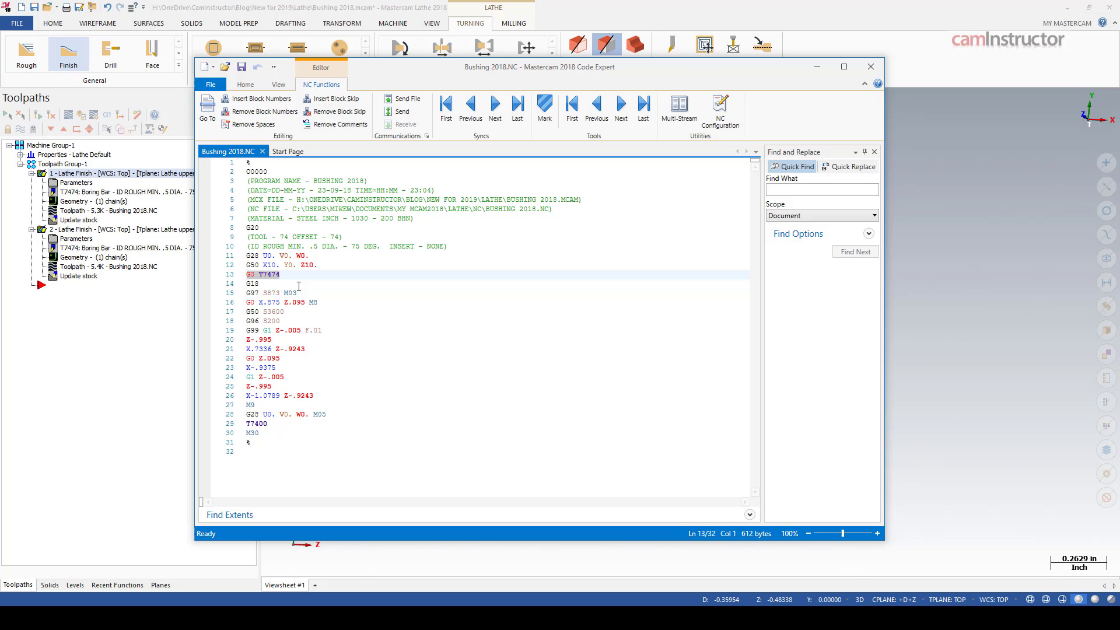
pyautogui.moveTo(303, 294); pyautogui.dragTo(243, 292)
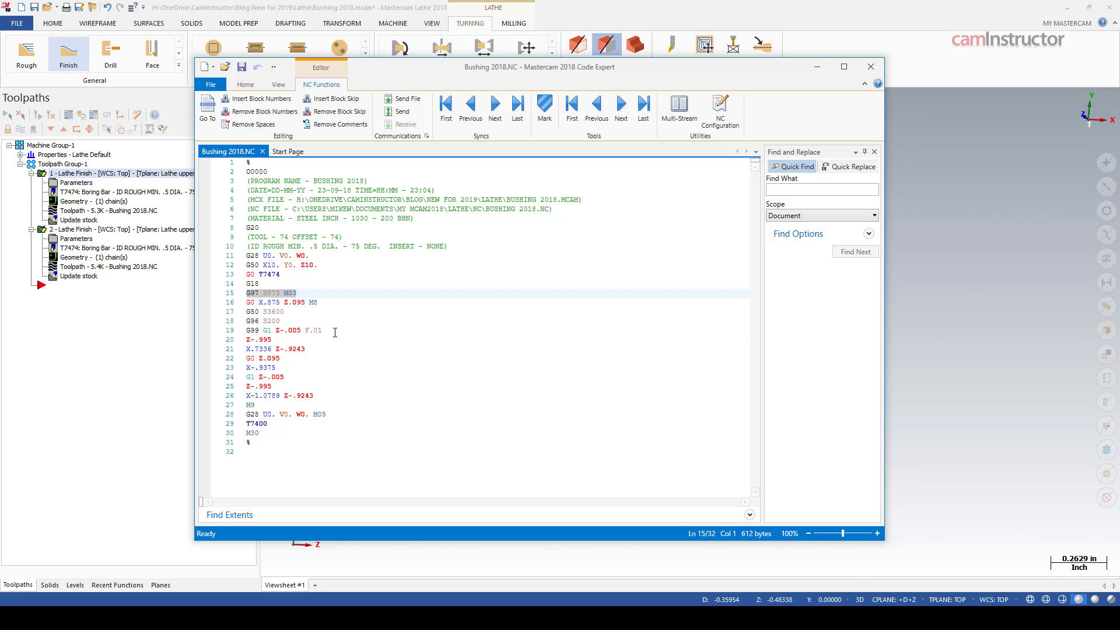
pyautogui.moveTo(335, 332); pyautogui.dragTo(243, 339)
pyautogui.moveTo(311, 349); pyautogui.dragTo(254, 367)
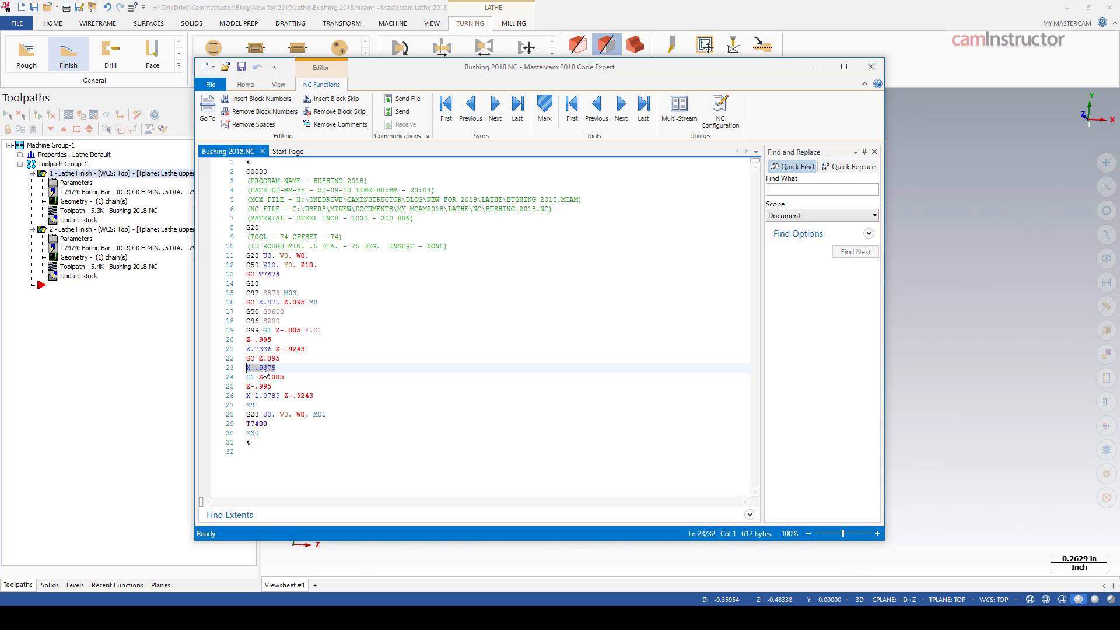
pyautogui.moveTo(284, 377); pyautogui.dragTo(243, 378)
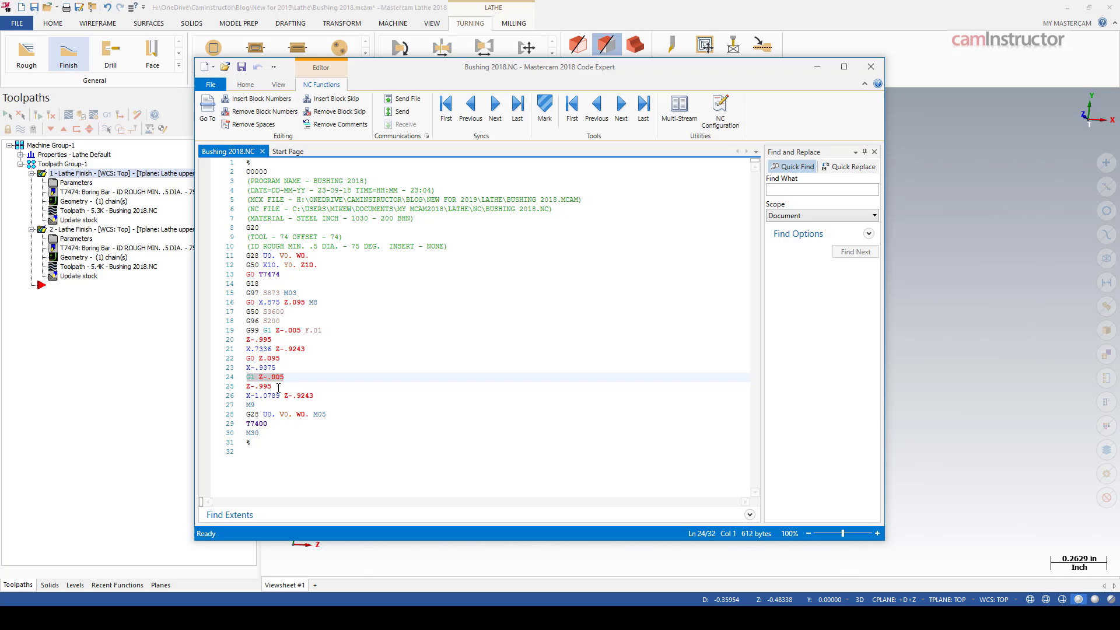
pyautogui.click(240, 386)
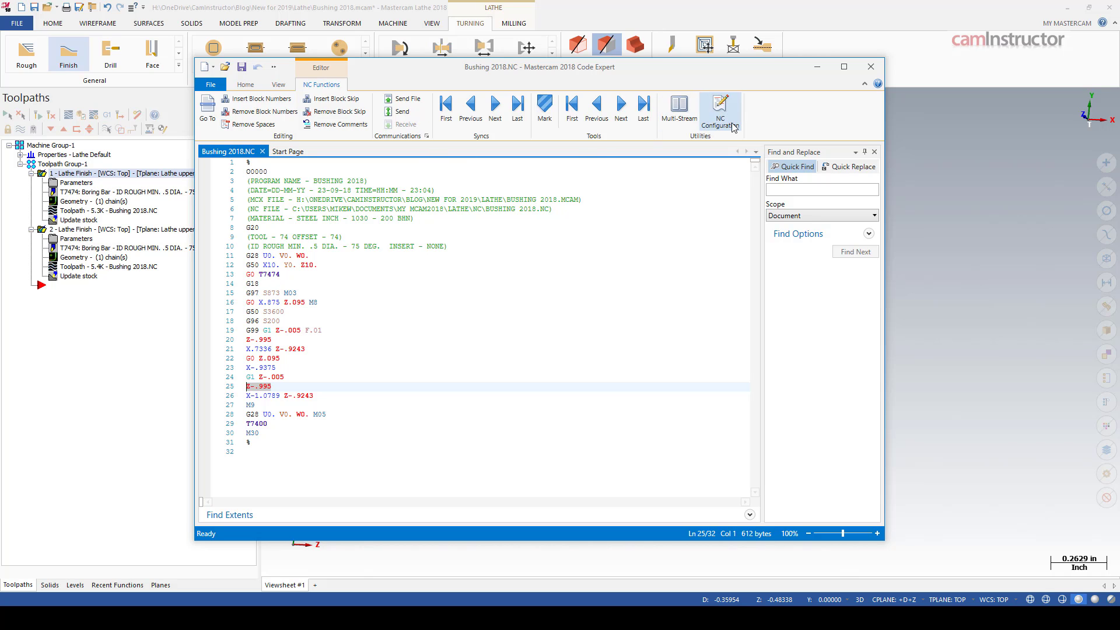
pyautogui.click(871, 66)
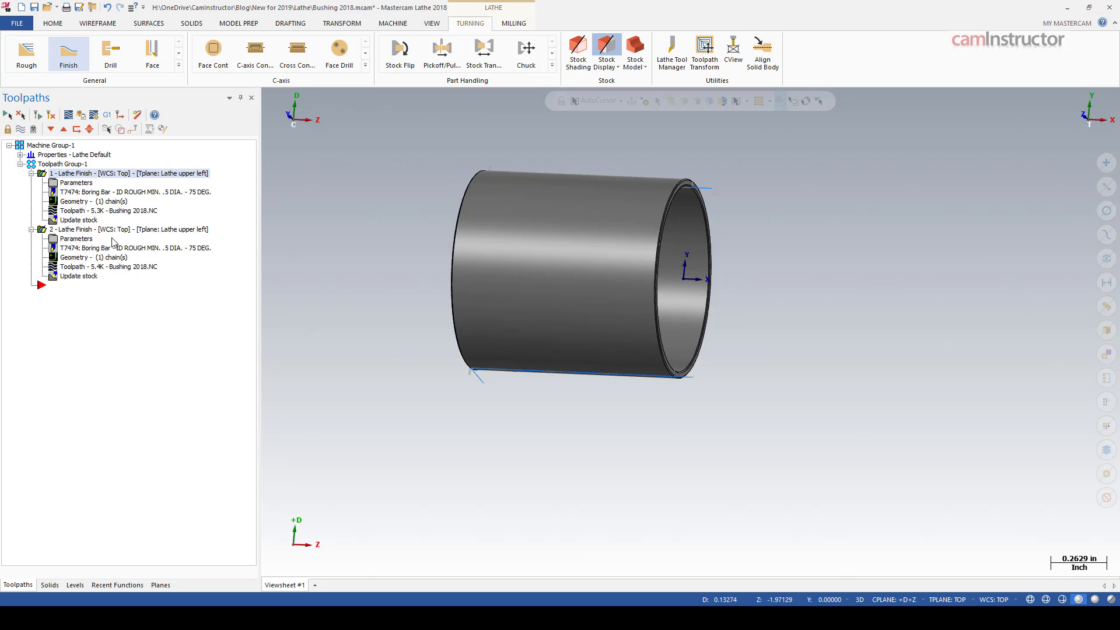
# Set the second operation's finish direction to ID again and regenerate, continuing to write the toolpath through the collision
pyautogui.click(76, 239)
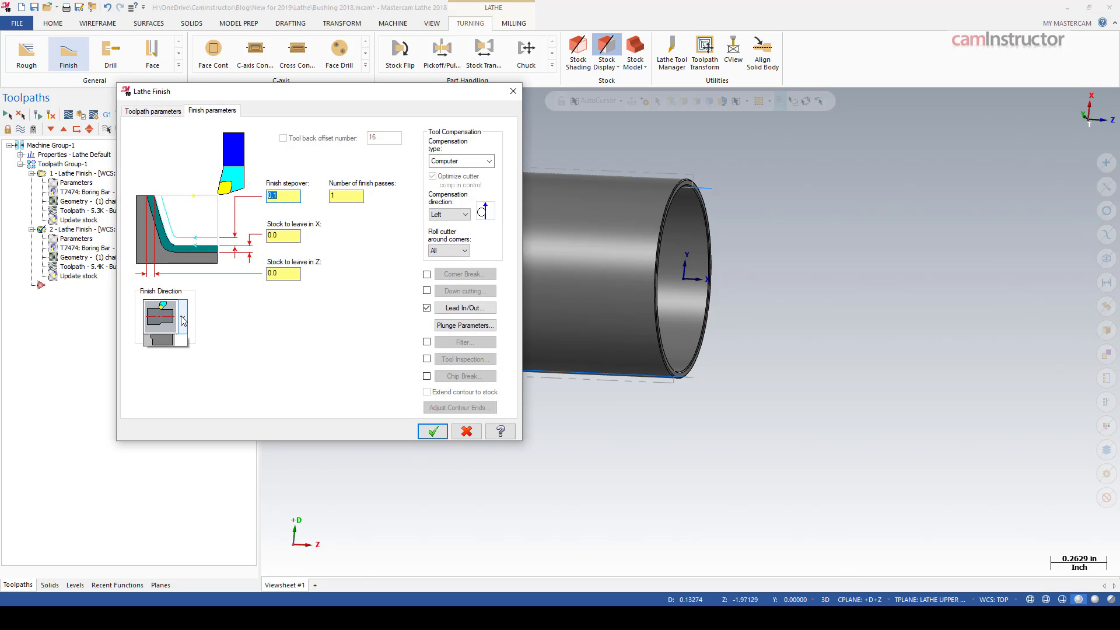
pyautogui.click(185, 318)
pyautogui.click(166, 374)
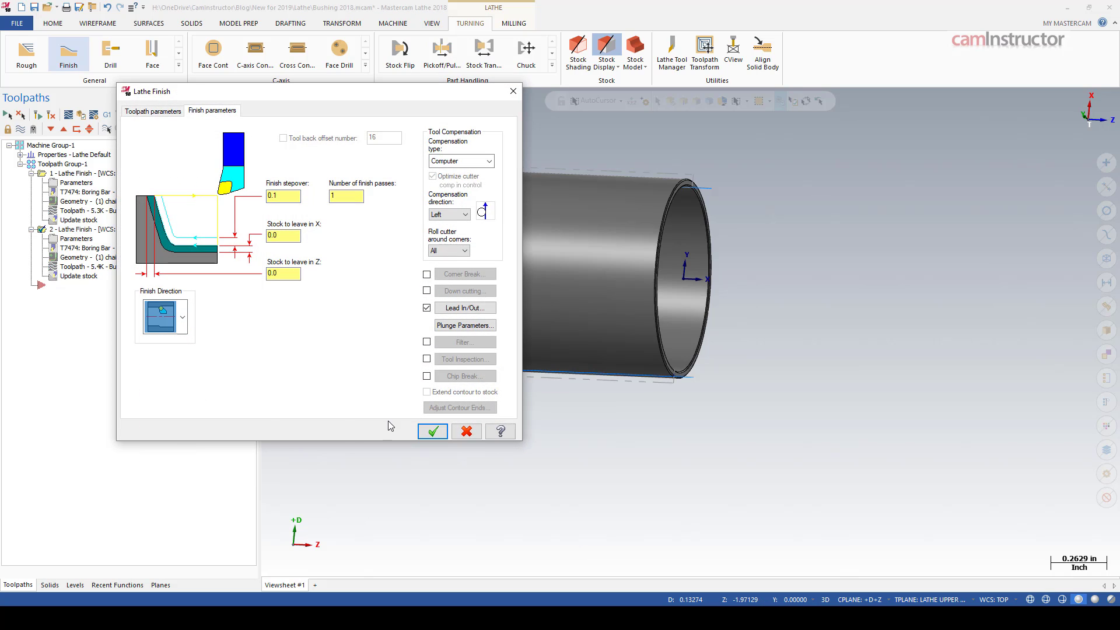
pyautogui.click(431, 431)
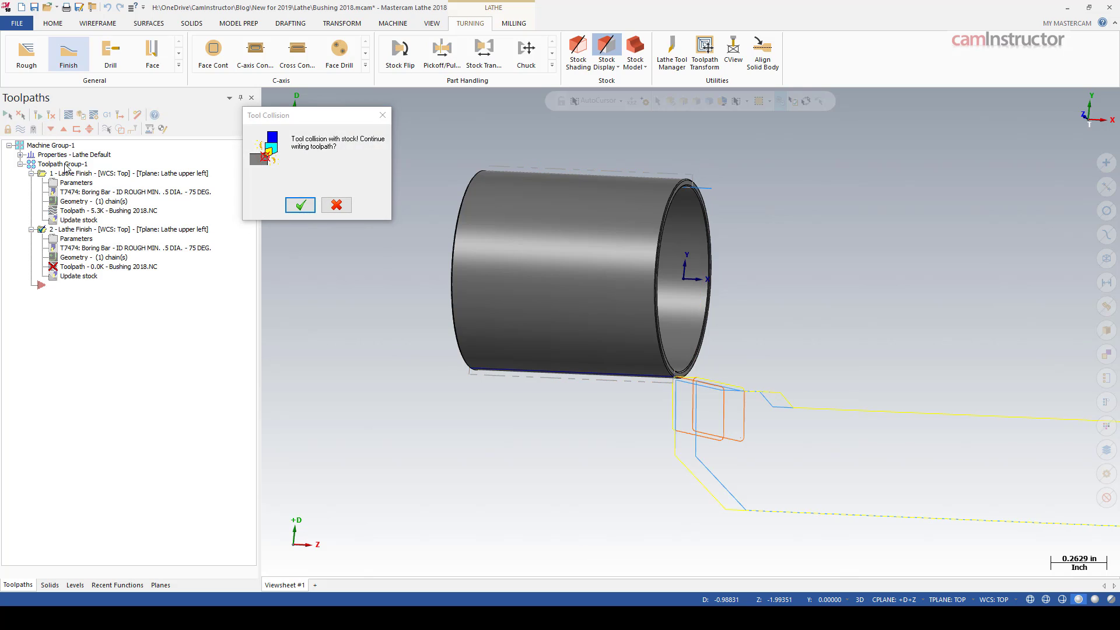
pyautogui.click(300, 205)
pyautogui.click(295, 210)
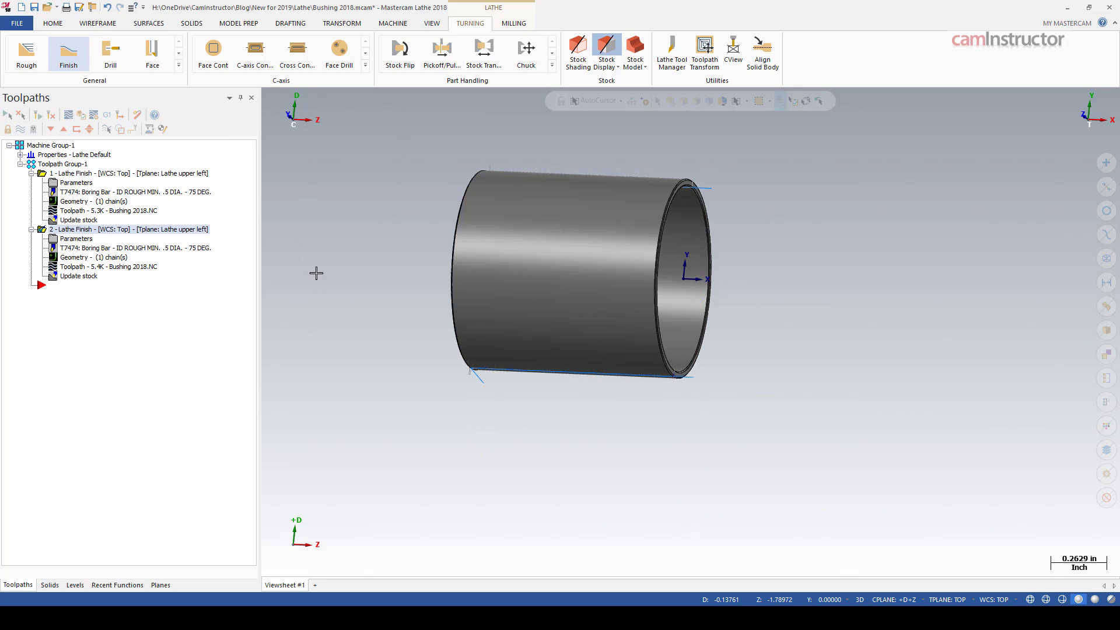
# Post all of Toolpath Group-1 with the updated second operation, replacing the existing Bushing 2018.NC file
pyautogui.click(73, 164)
pyautogui.click(108, 129)
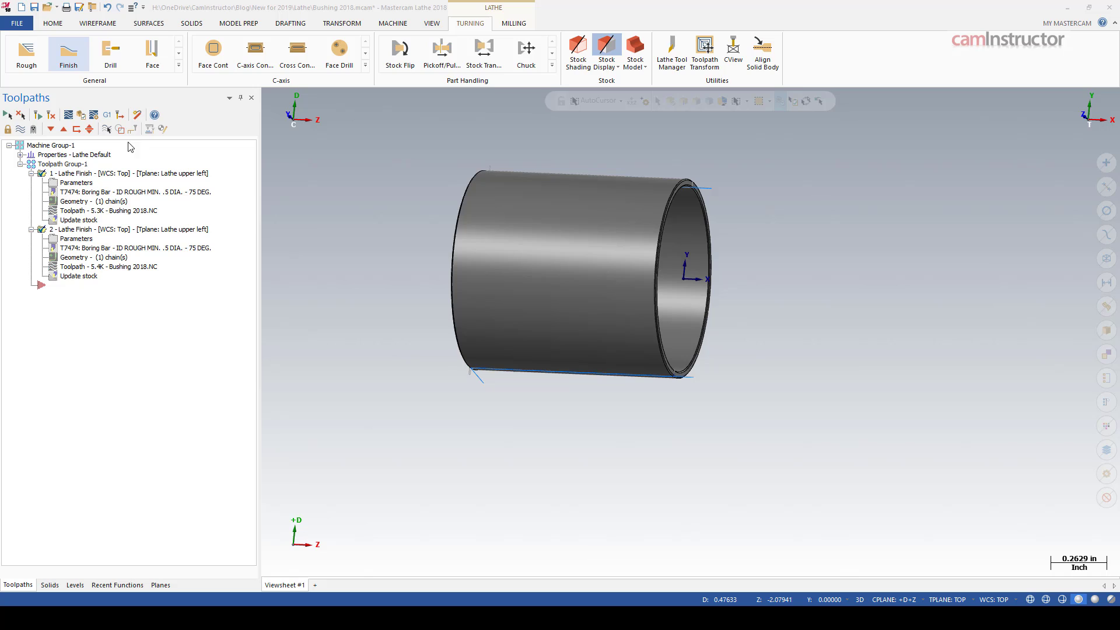
pyautogui.click(409, 298)
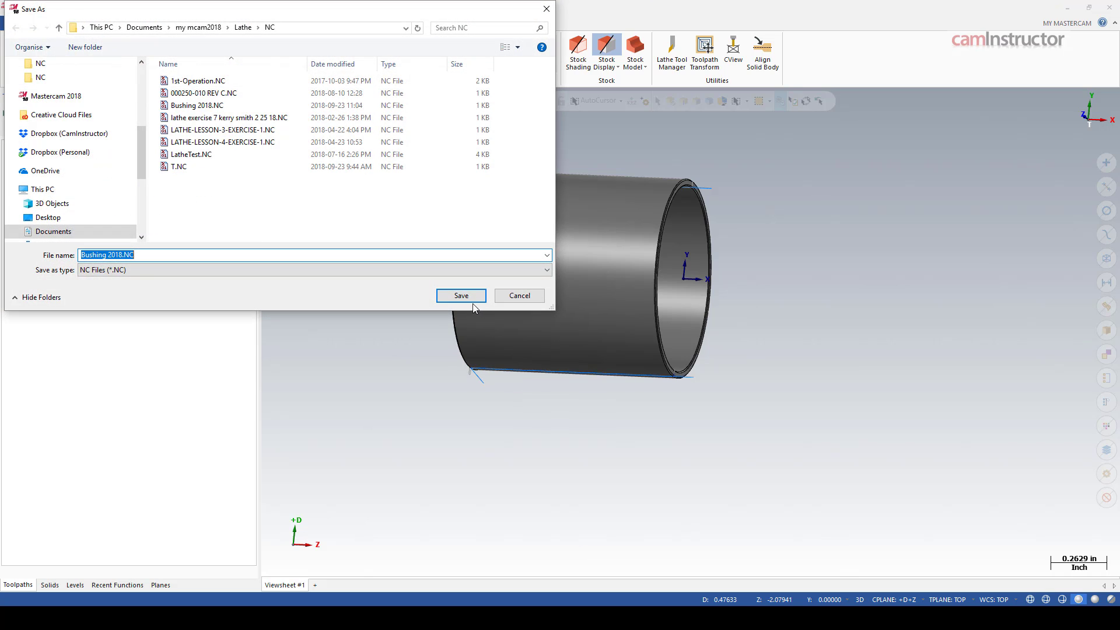
pyautogui.click(469, 294)
pyautogui.click(586, 310)
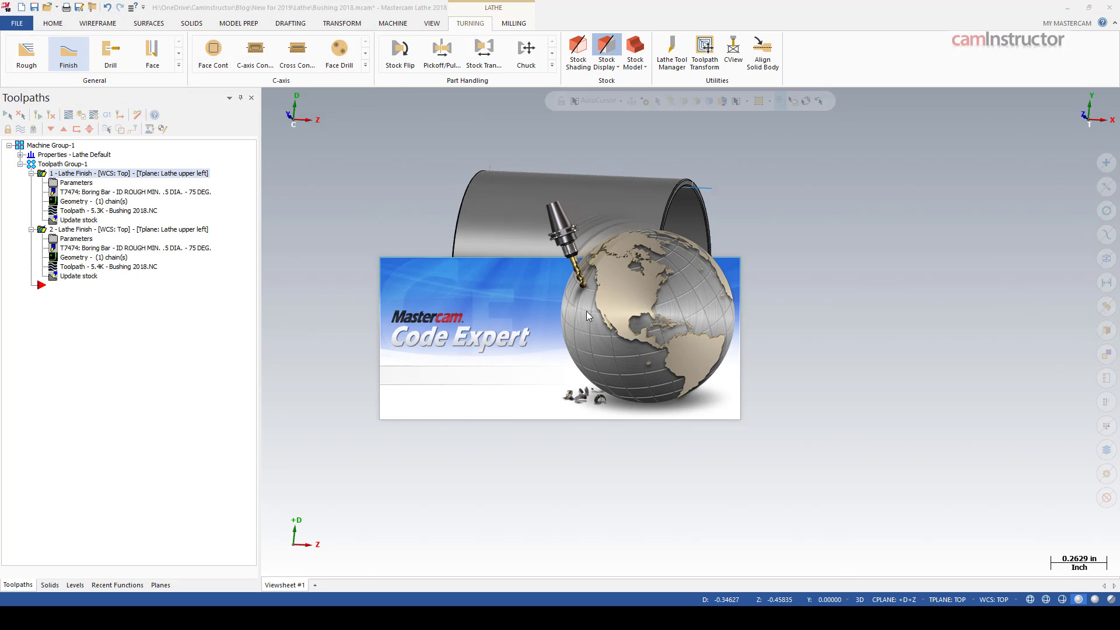
# Examine the reposted code's tool call, spindle start, first-pass cut and retract, and the negative-X second pass
pyautogui.moveTo(280, 275); pyautogui.dragTo(239, 271)
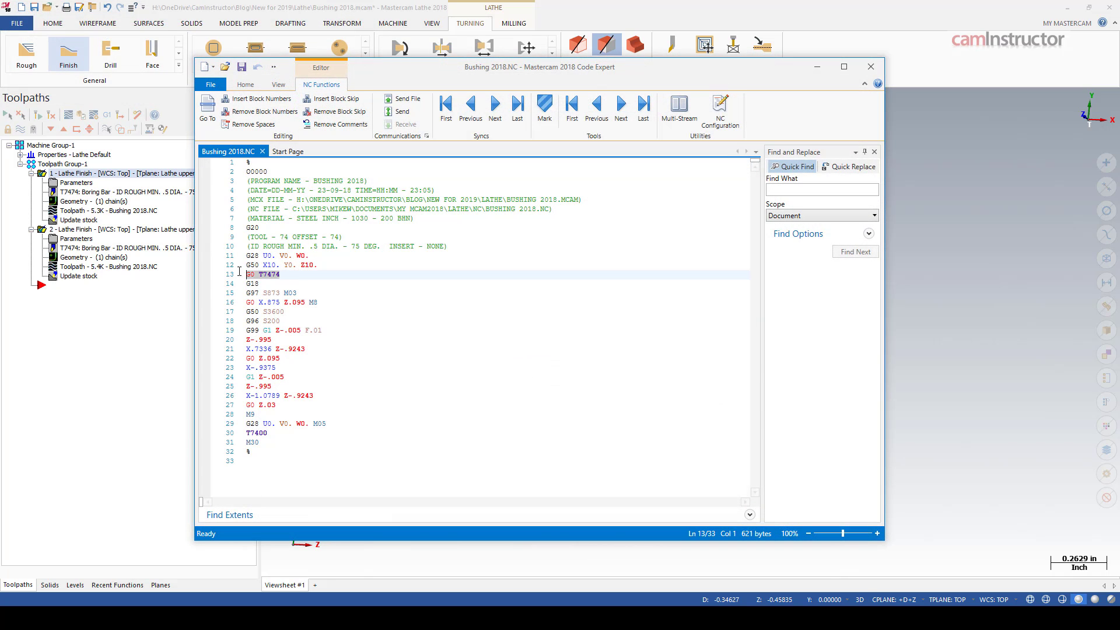
pyautogui.moveTo(298, 293); pyautogui.dragTo(236, 293)
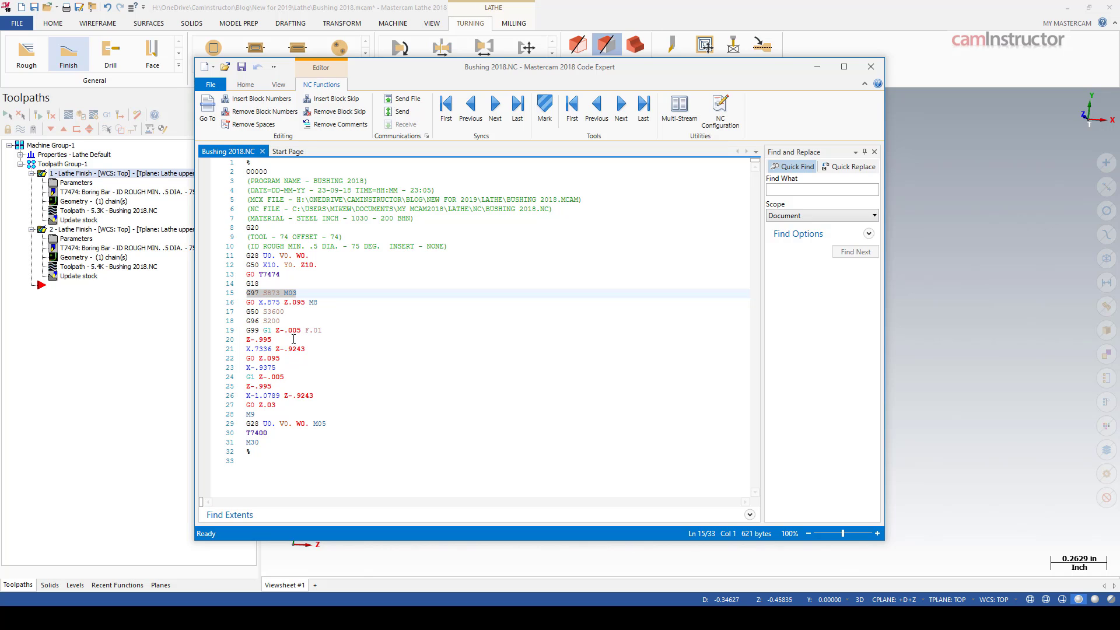
pyautogui.moveTo(289, 340); pyautogui.dragTo(239, 338)
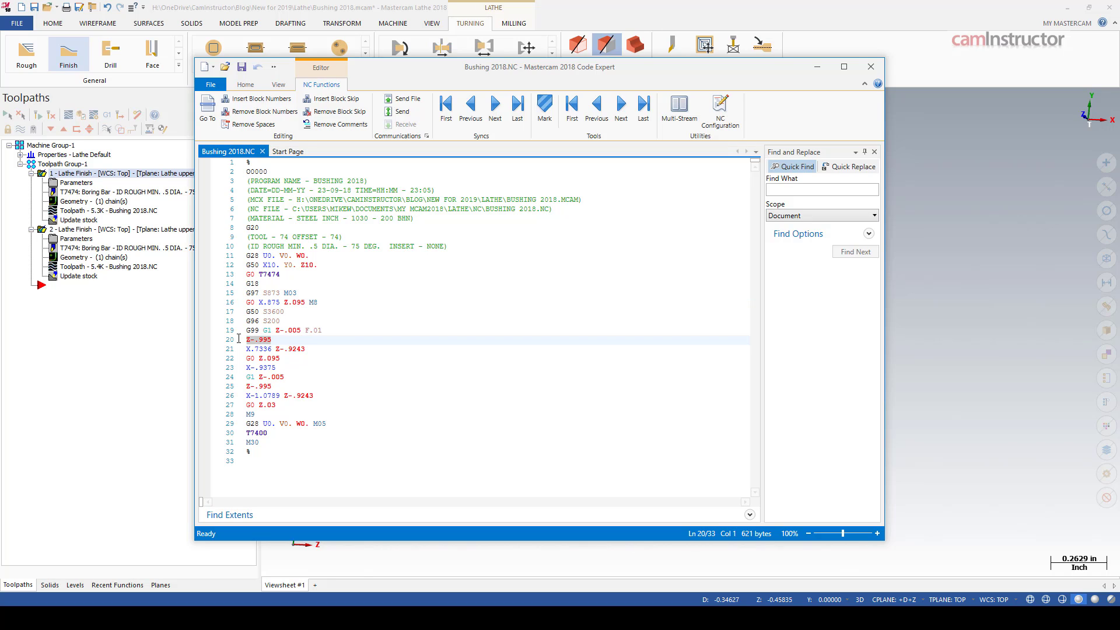
pyautogui.moveTo(334, 332); pyautogui.dragTo(238, 338)
pyautogui.moveTo(317, 349); pyautogui.dragTo(239, 358)
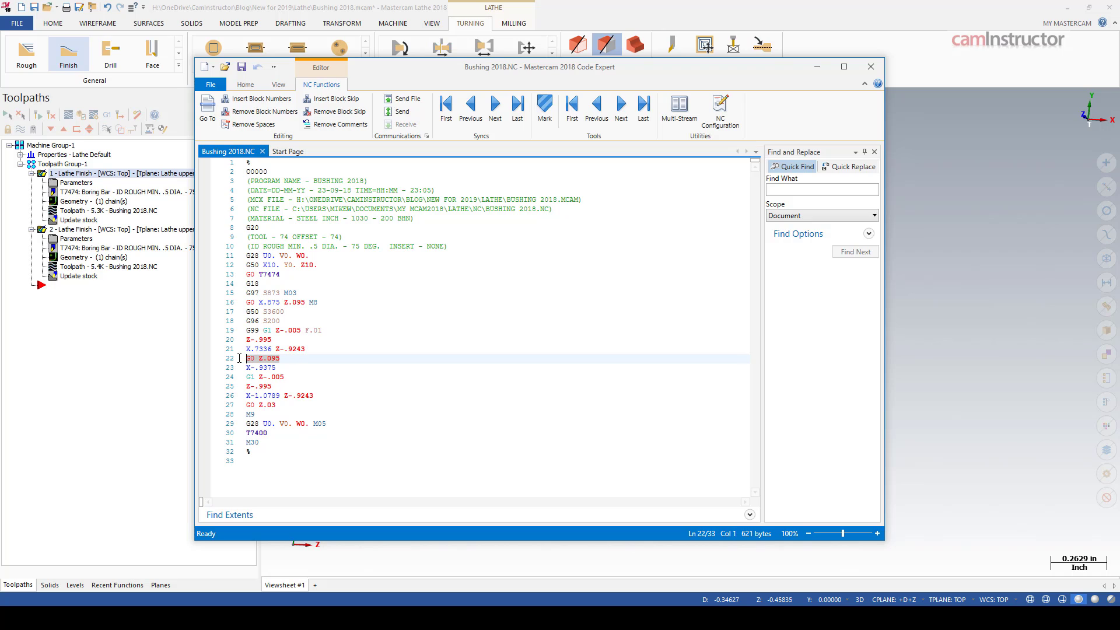
pyautogui.click(279, 367)
pyautogui.moveTo(262, 368); pyautogui.dragTo(239, 382)
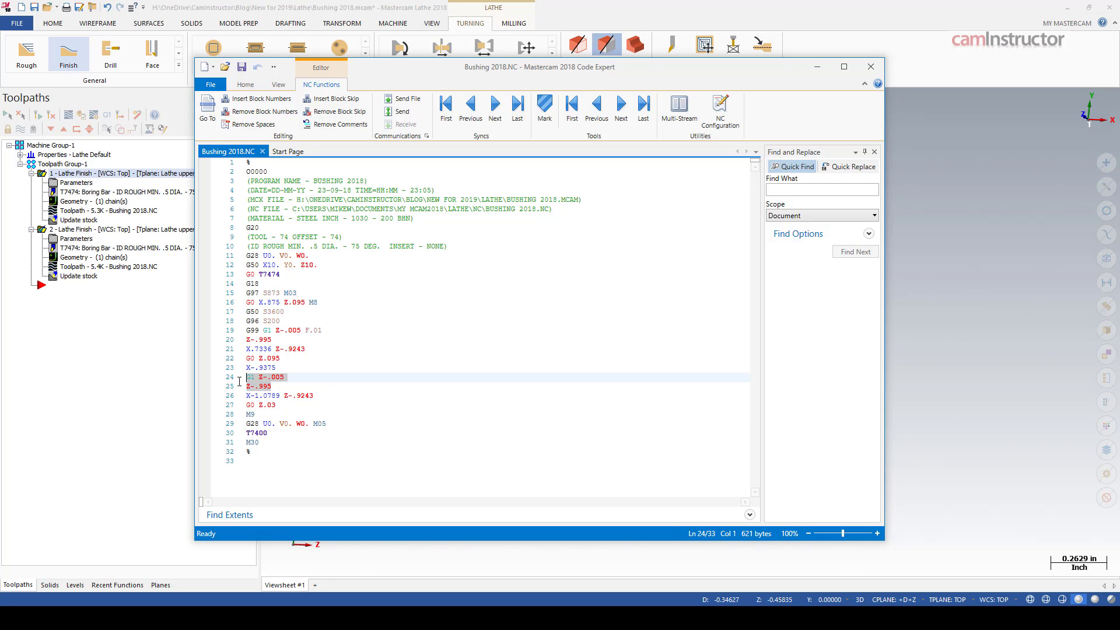
pyautogui.moveTo(299, 294); pyautogui.dragTo(271, 293)
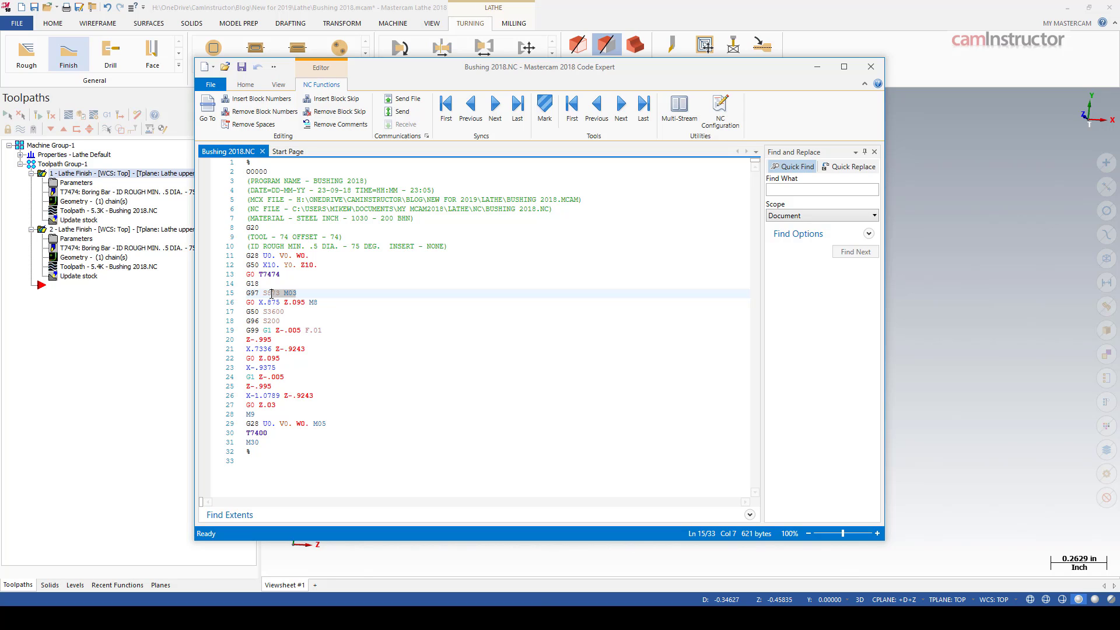
# Add an M04 line after the first pass's X.7336 Z-.9243 move, and close the editor without saving the changes
pyautogui.click(288, 348)
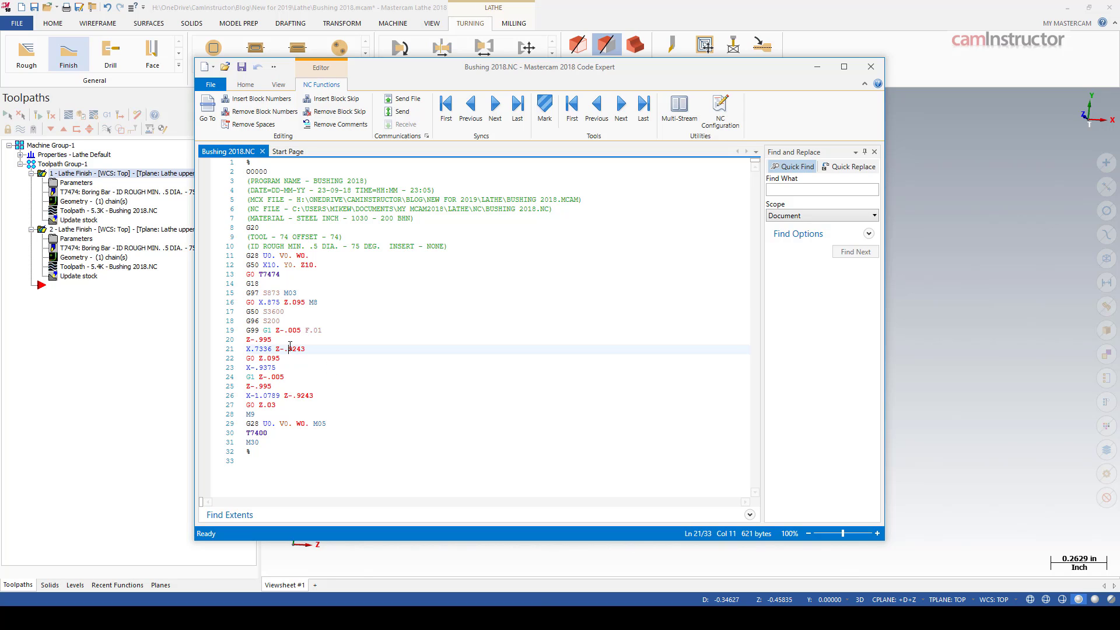
pyautogui.click(292, 359)
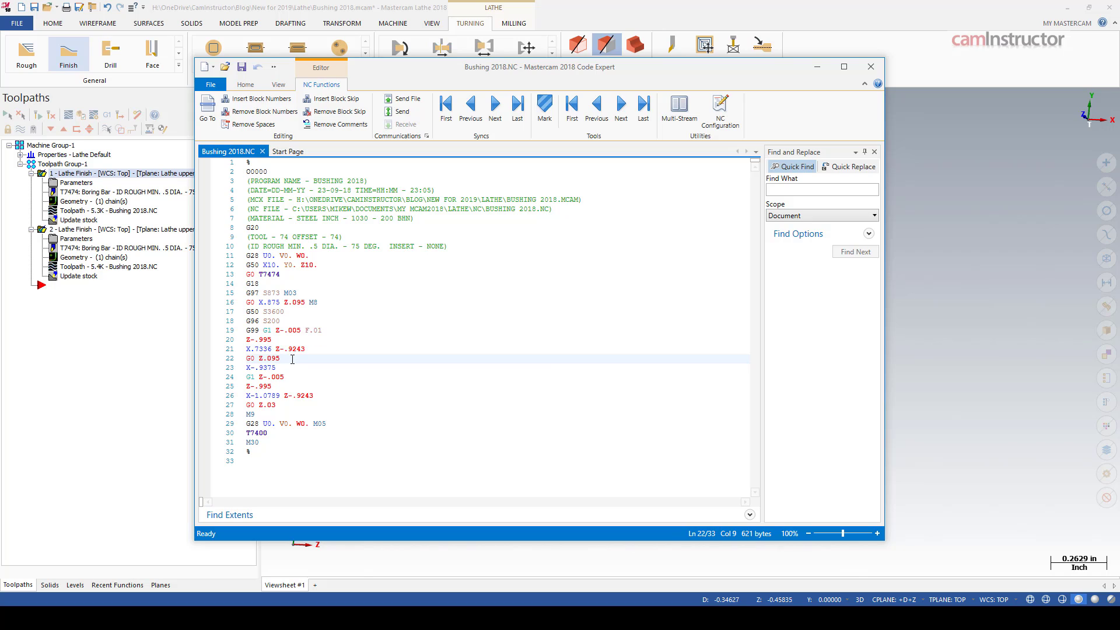
pyautogui.click(325, 349)
pyautogui.press('Return')
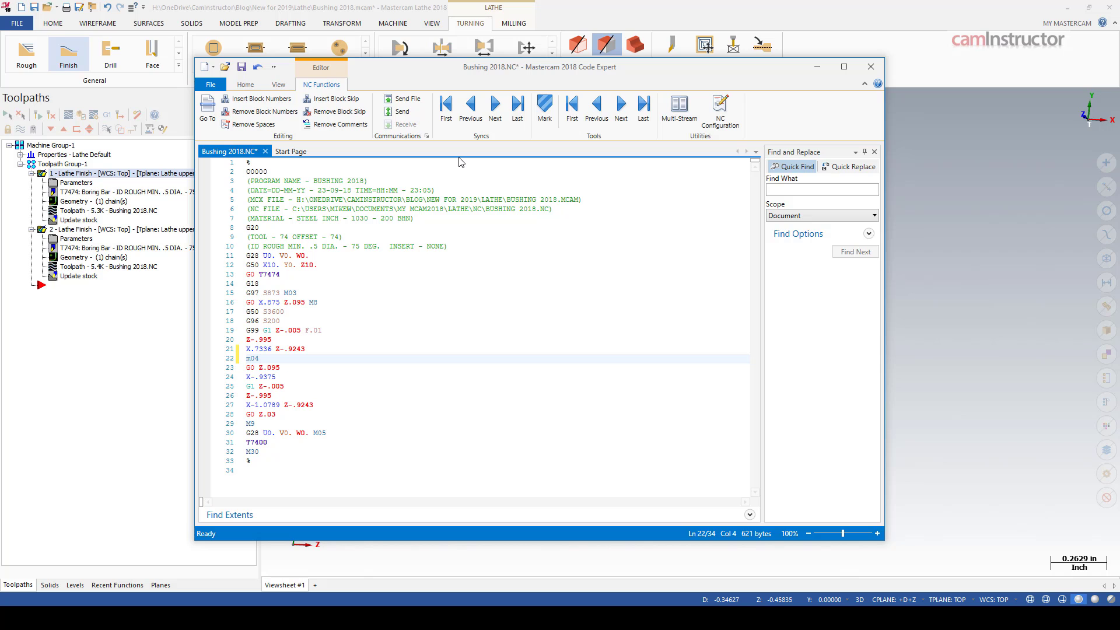
pyautogui.click(871, 67)
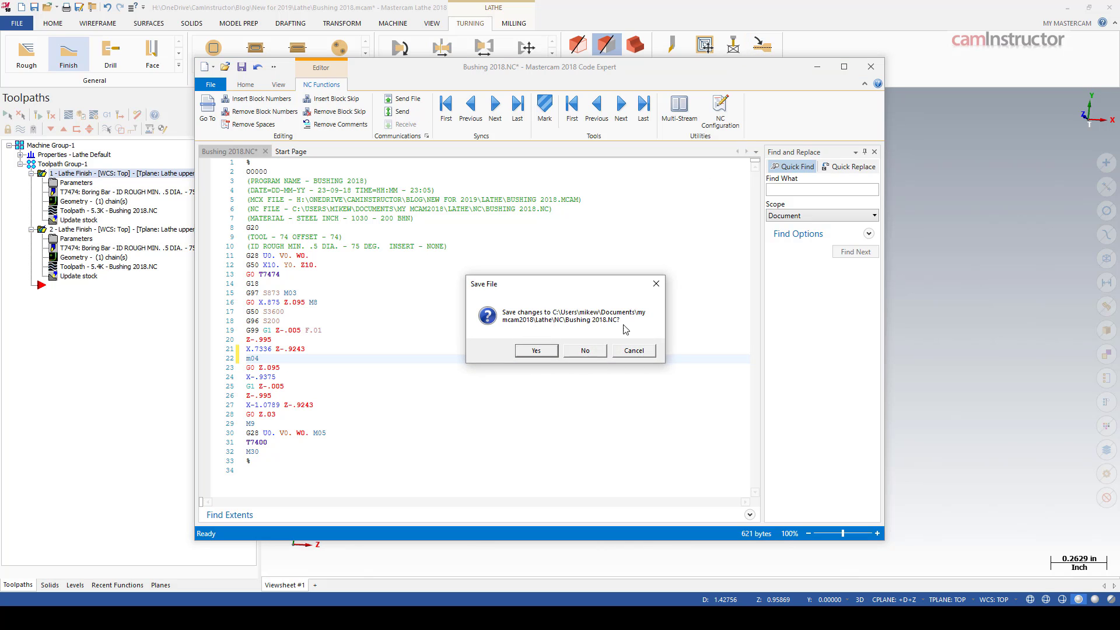
pyautogui.click(582, 350)
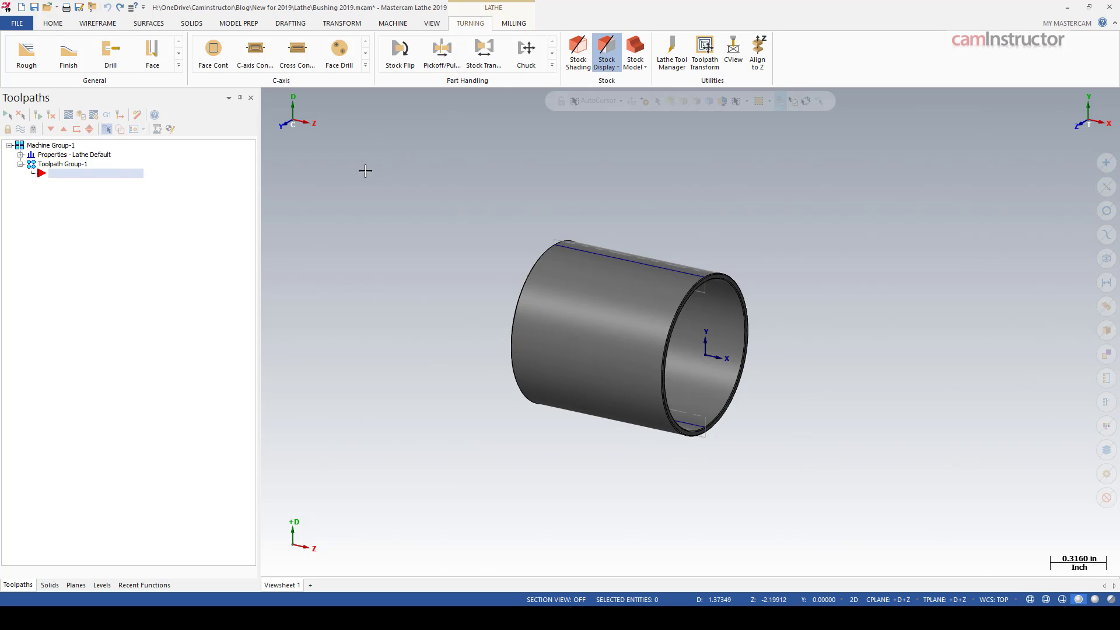
# Create a lathe finish toolpath on the bushing's upper line with the T7474 ID rough boring bar, keeping the ID finish direction
pyautogui.click(69, 51)
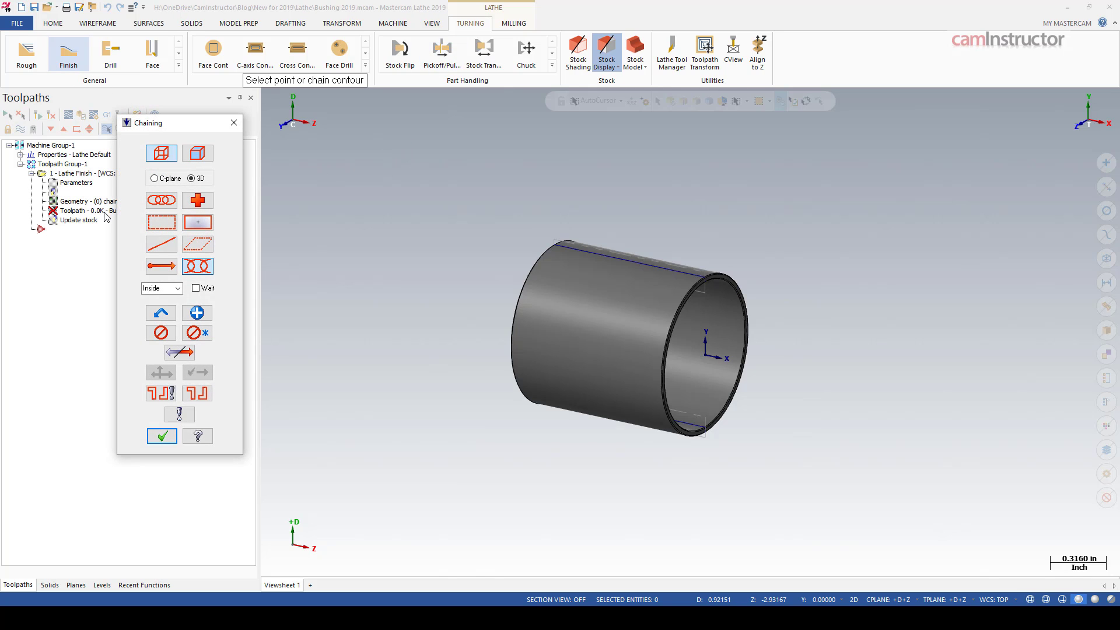
pyautogui.moveTo(563, 252); pyautogui.dragTo(714, 326, button='middle')
pyautogui.click(681, 233)
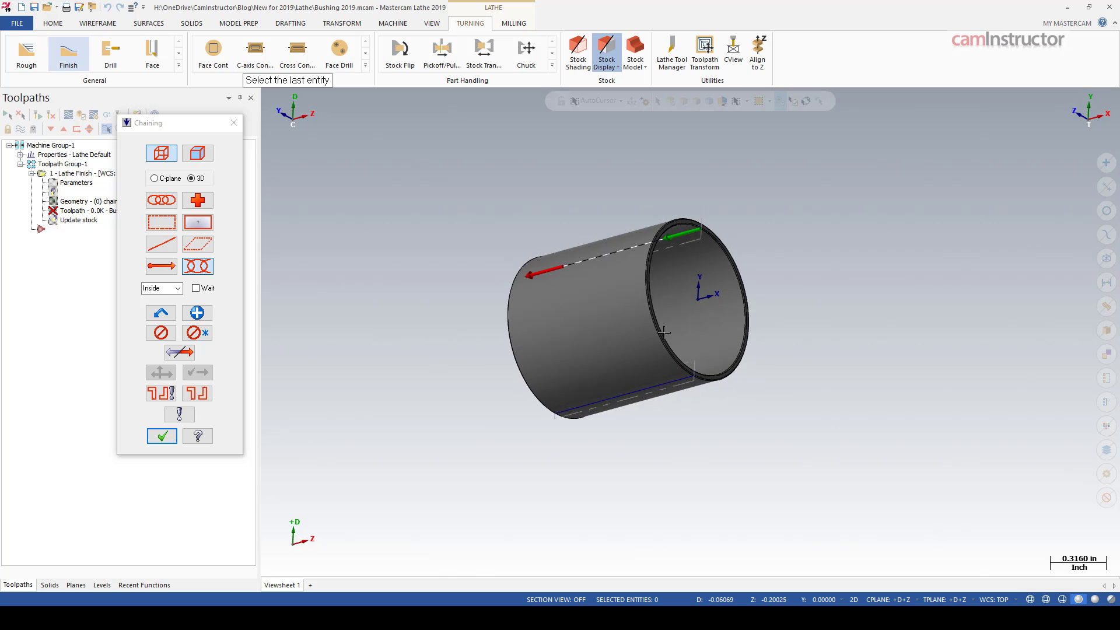
pyautogui.click(168, 442)
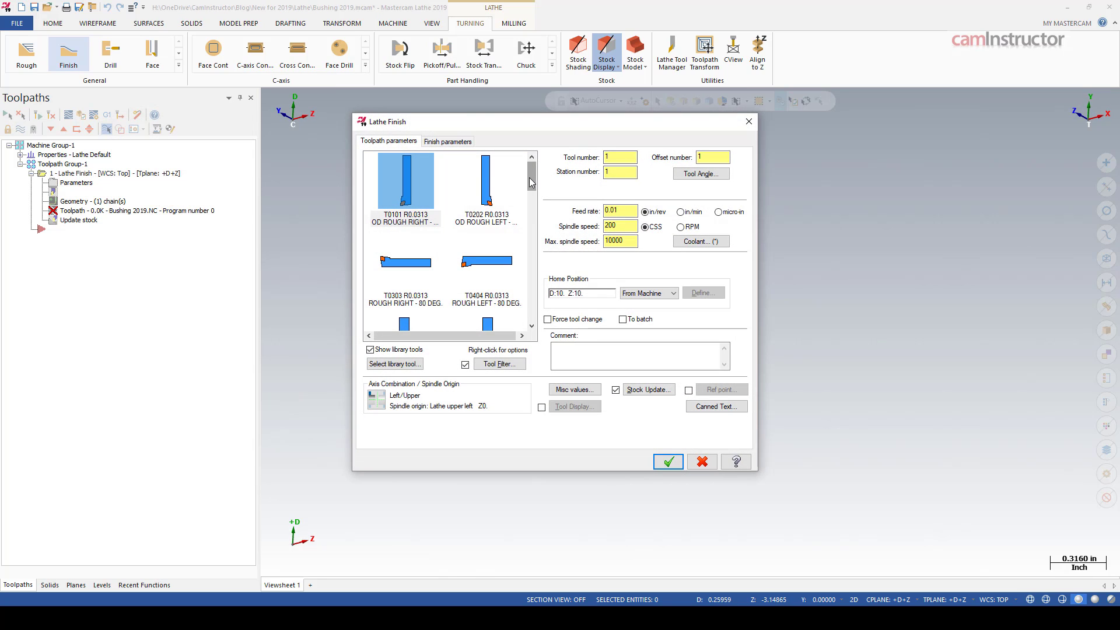
pyautogui.moveTo(531, 183); pyautogui.dragTo(532, 259)
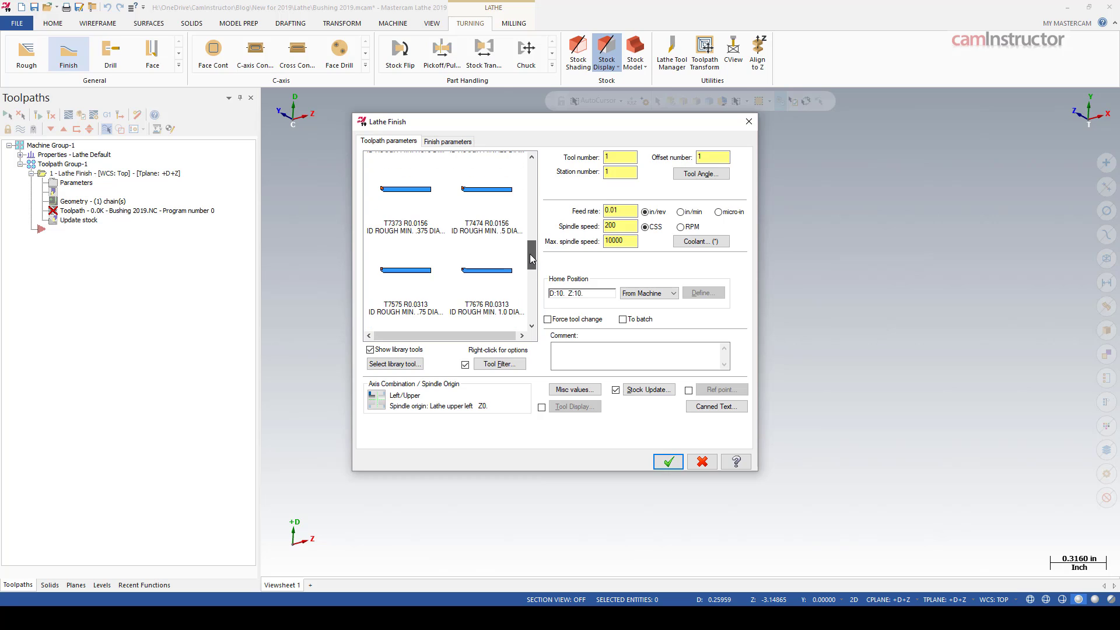
pyautogui.click(486, 196)
pyautogui.click(445, 142)
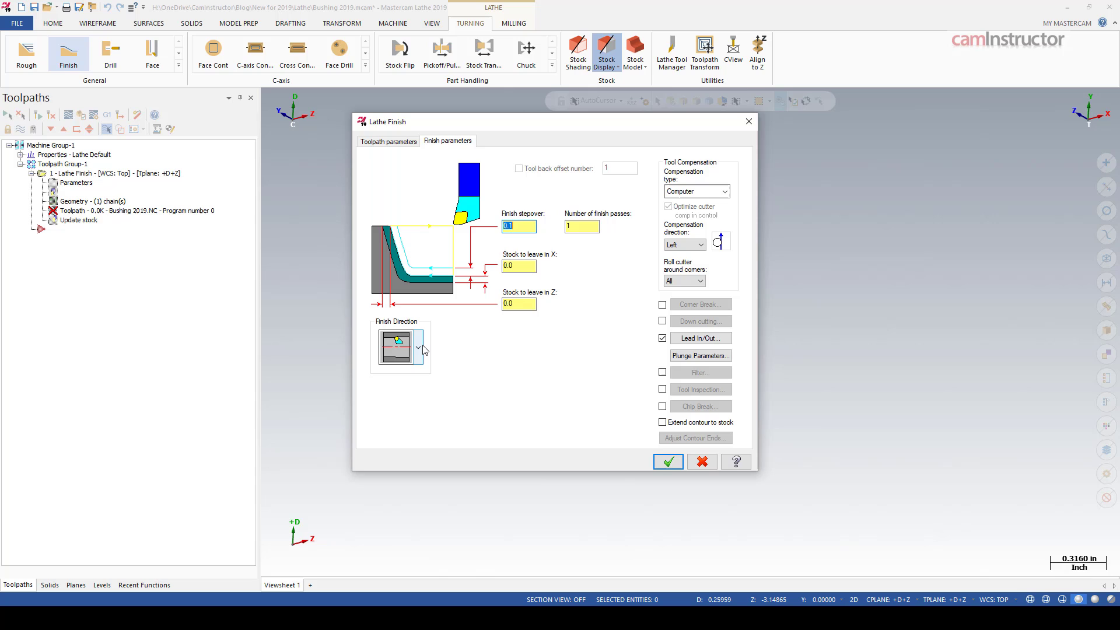
pyautogui.click(668, 461)
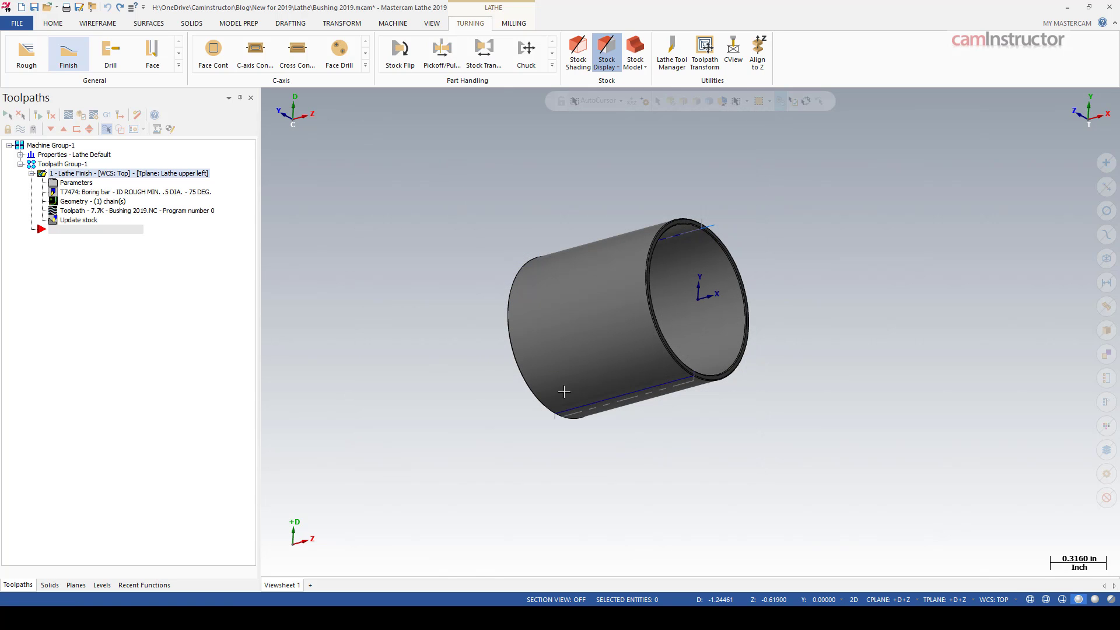
# Backplot the upper-line finish pass to its retract, examine the boring bar's position and orientation inside the bore, and close the backplot
pyautogui.hotkey('alt', '1')
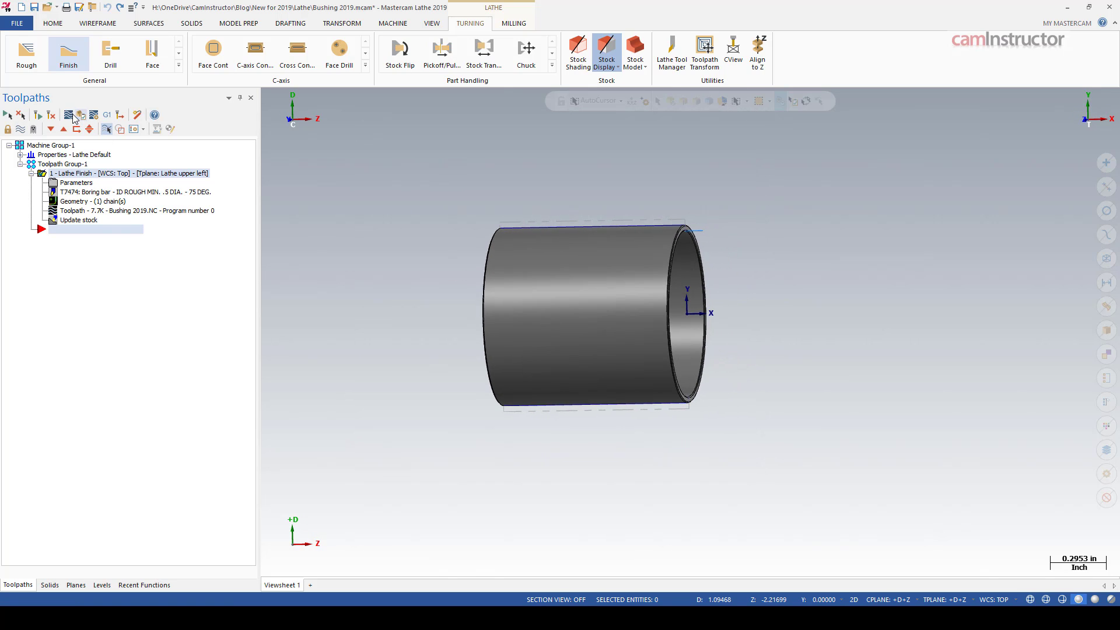
pyautogui.click(74, 116)
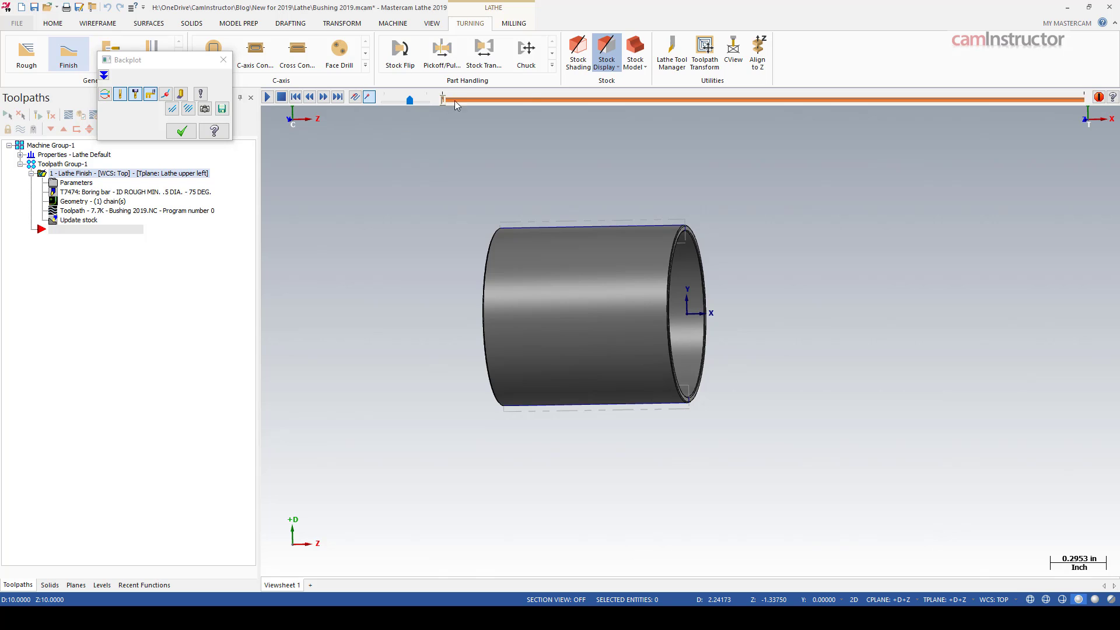
pyautogui.moveTo(454, 100); pyautogui.dragTo(867, 94)
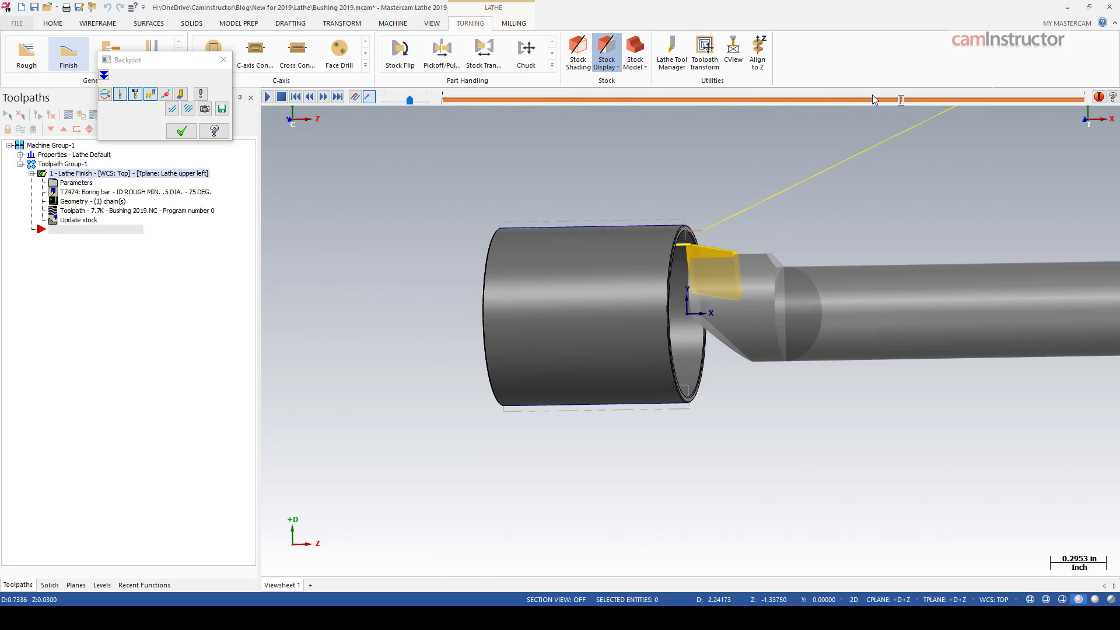
pyautogui.moveTo(873, 95); pyautogui.dragTo(570, 248, button='middle')
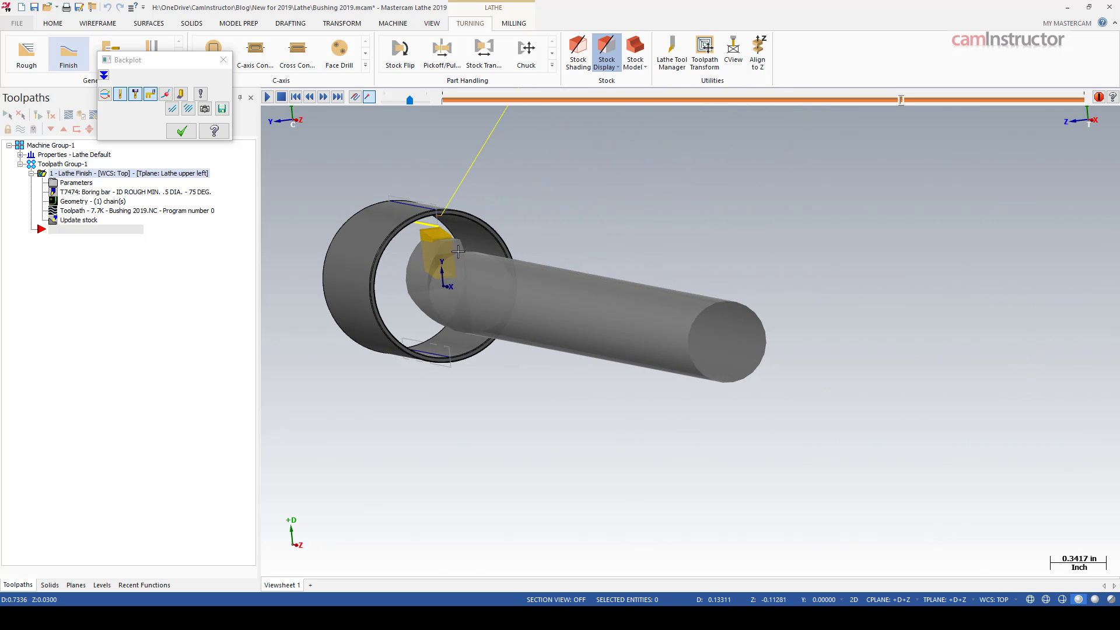
pyautogui.moveTo(458, 252); pyautogui.dragTo(519, 242, button='middle')
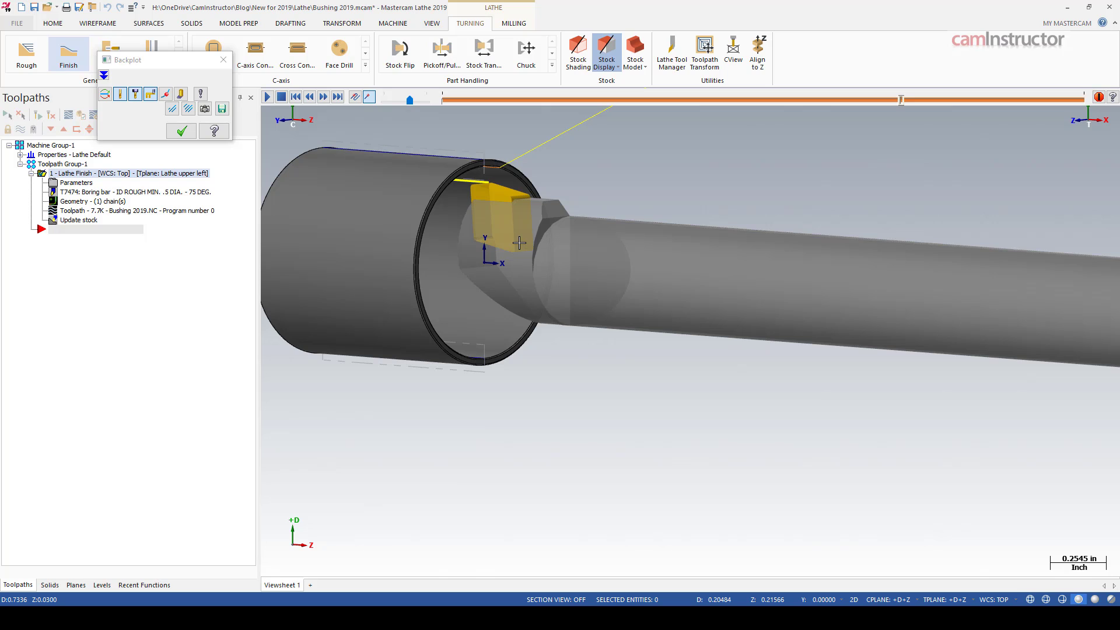
pyautogui.scroll(-2, 519, 243)
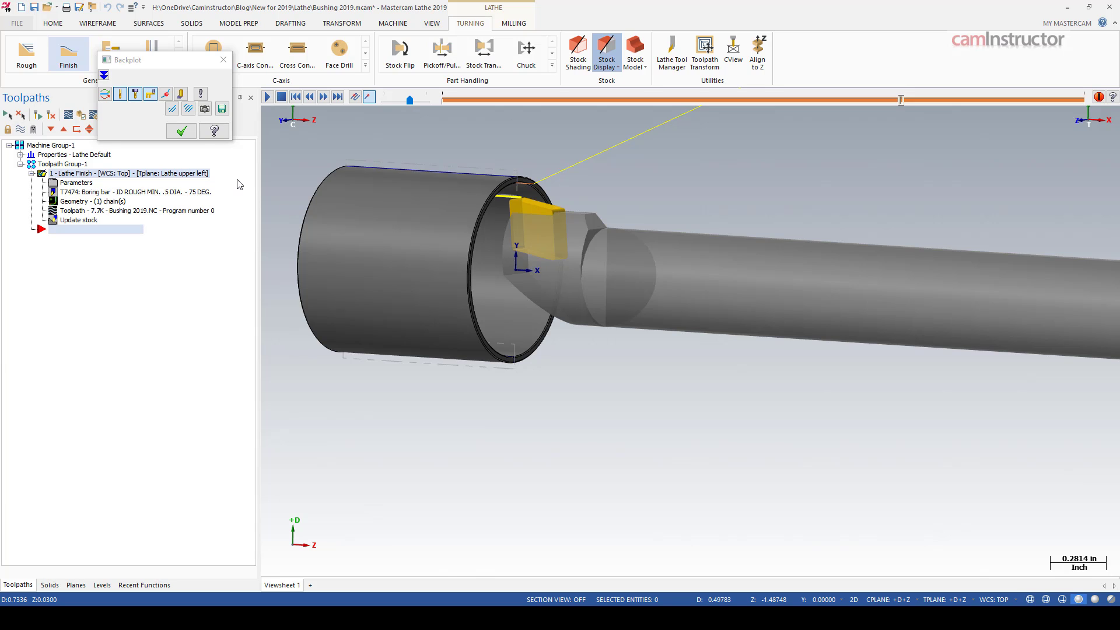
pyautogui.click(181, 131)
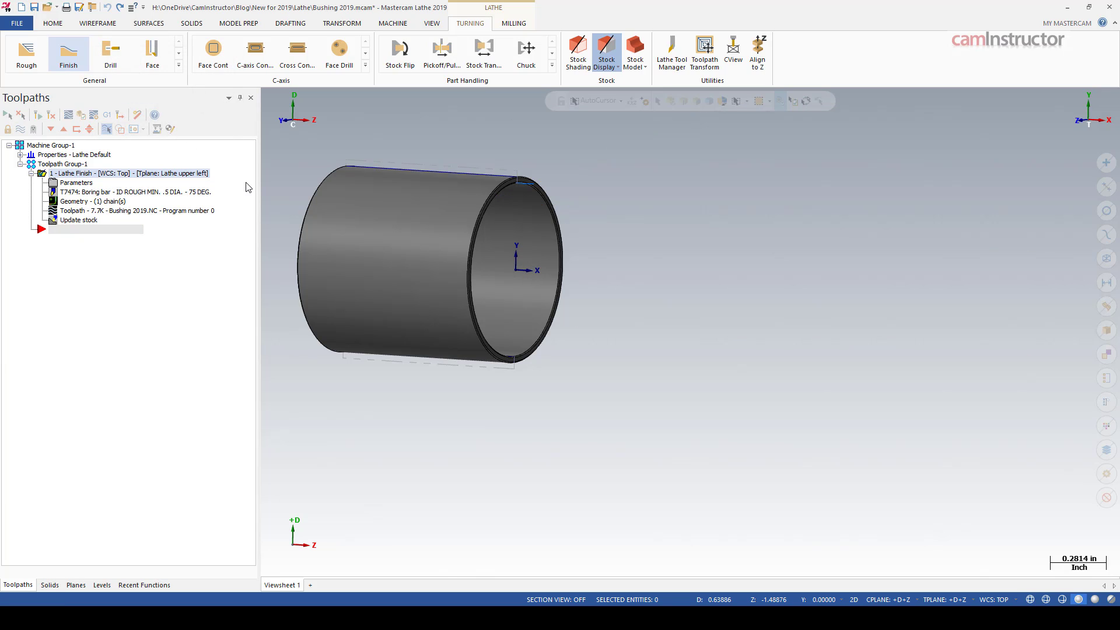
# Create a second lathe finish toolpath on the bushing's lower line with the T7474 boring bar, keeping the preset finish direction
pyautogui.click(69, 53)
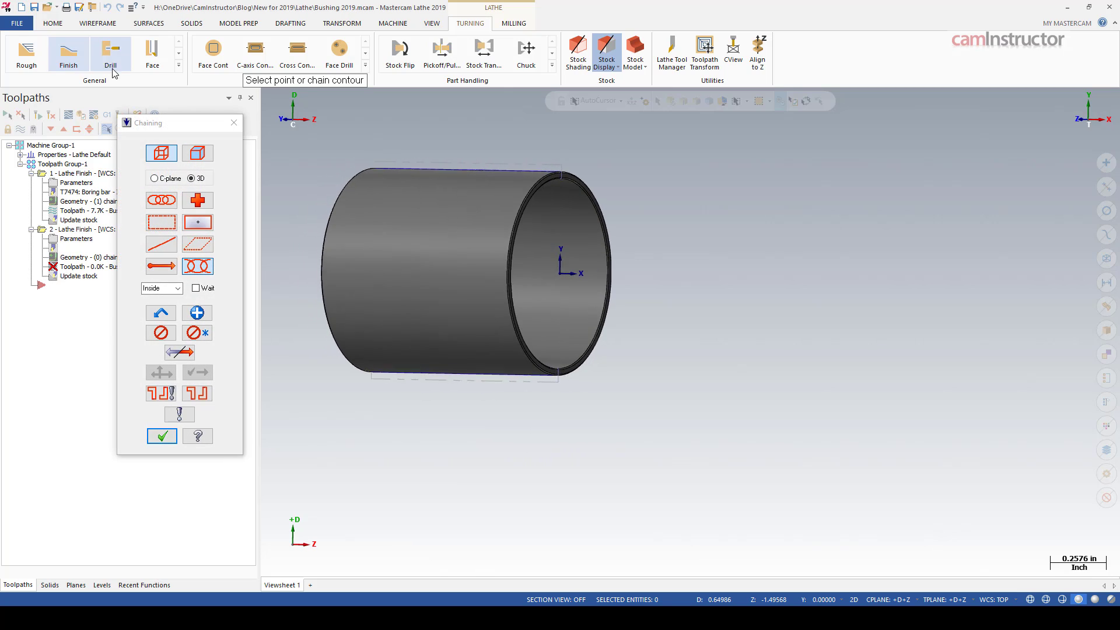
pyautogui.click(522, 353)
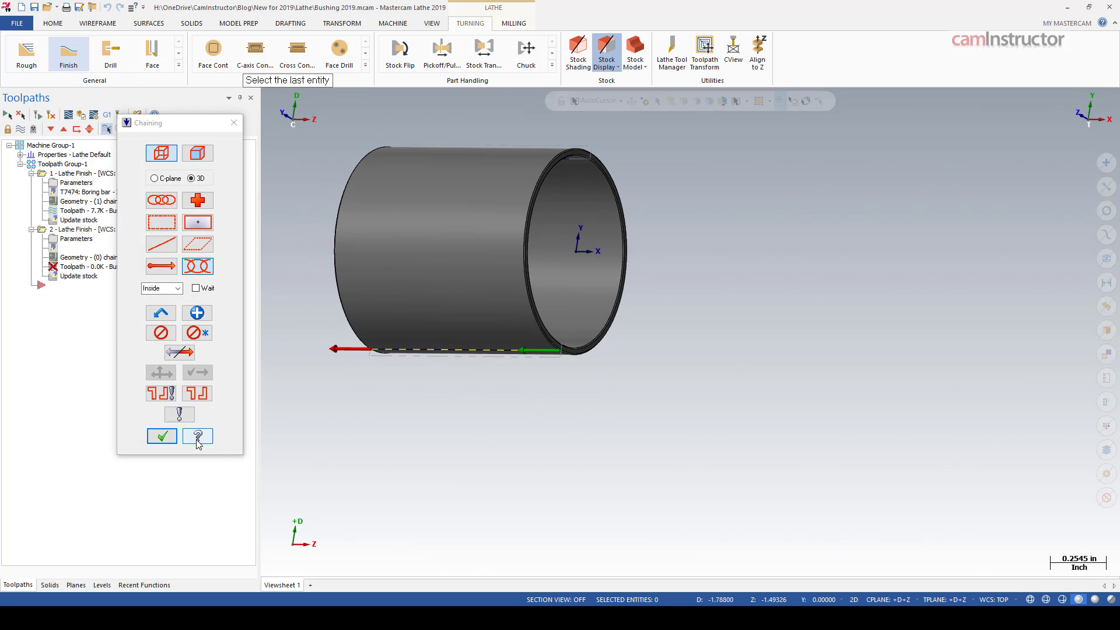
pyautogui.click(161, 436)
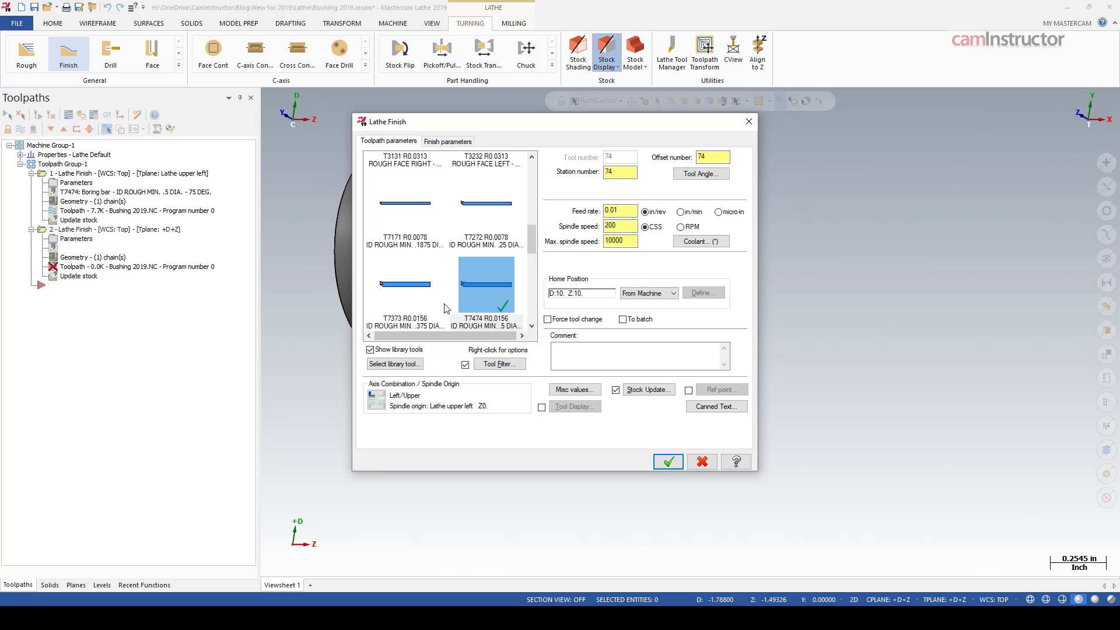
pyautogui.click(468, 143)
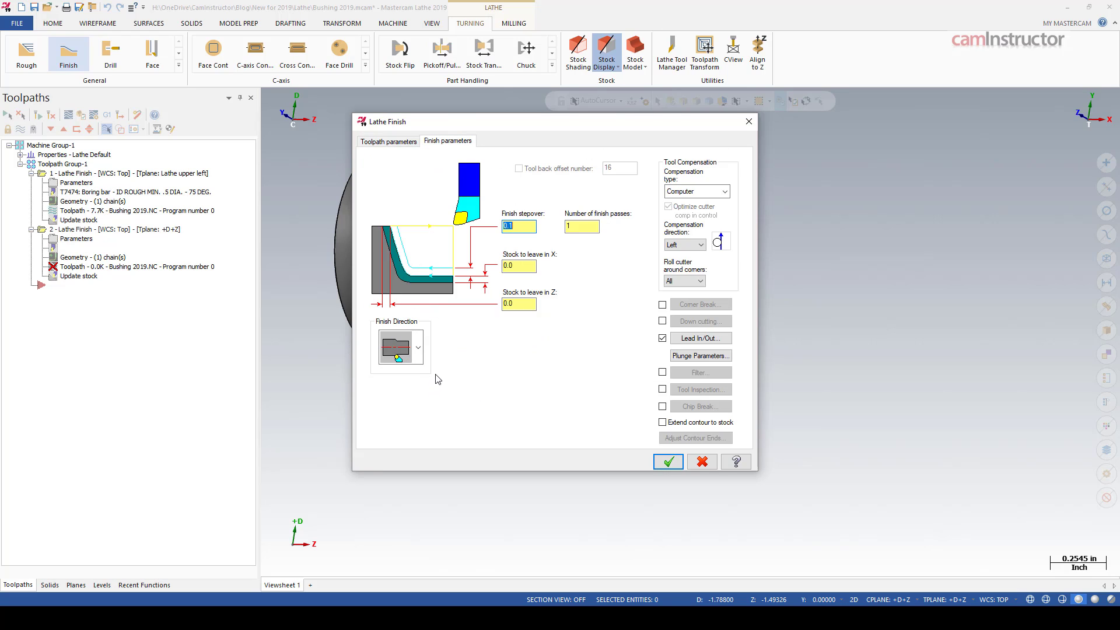
pyautogui.click(418, 347)
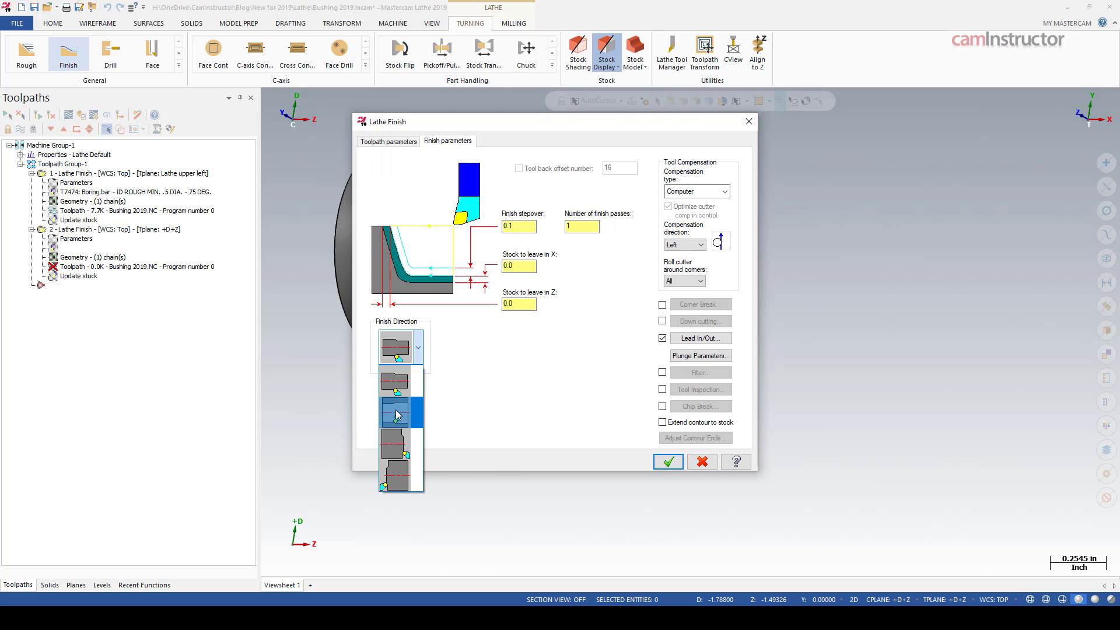
pyautogui.click(491, 371)
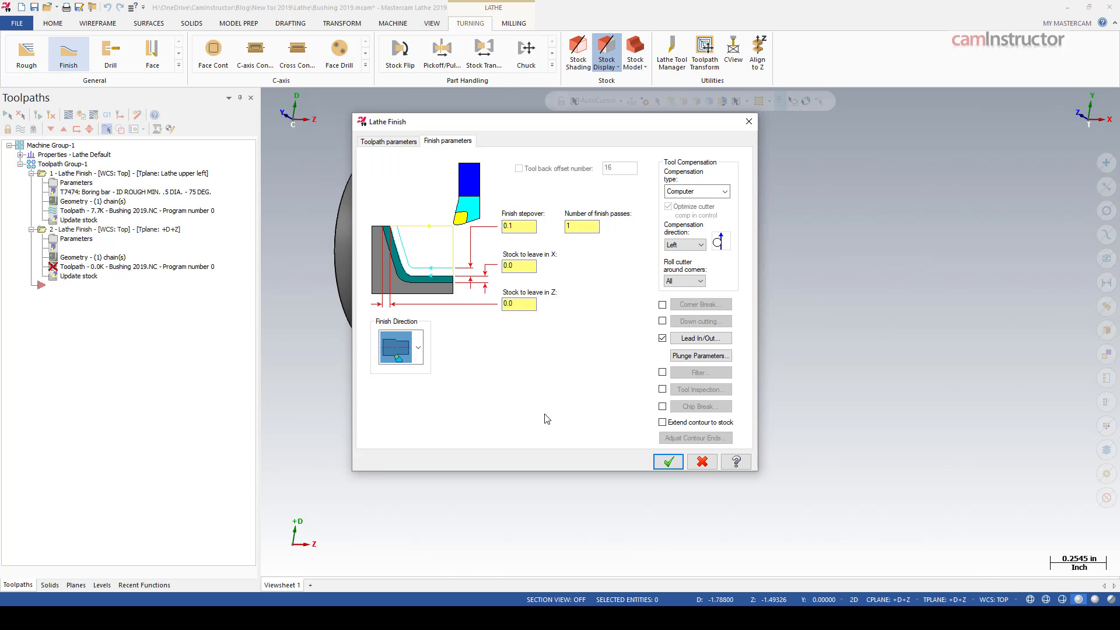
pyautogui.click(669, 462)
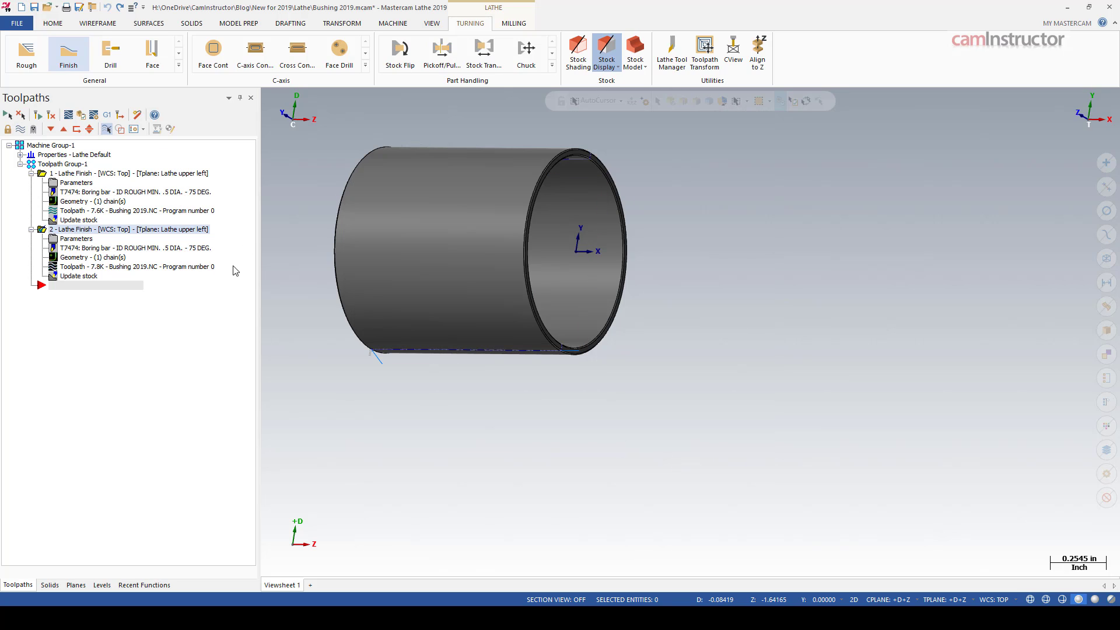
# Backplot all of Toolpath Group-1, following the boring bar from the upper pass through the lower pass and retract, and close the backplot
pyautogui.click(63, 164)
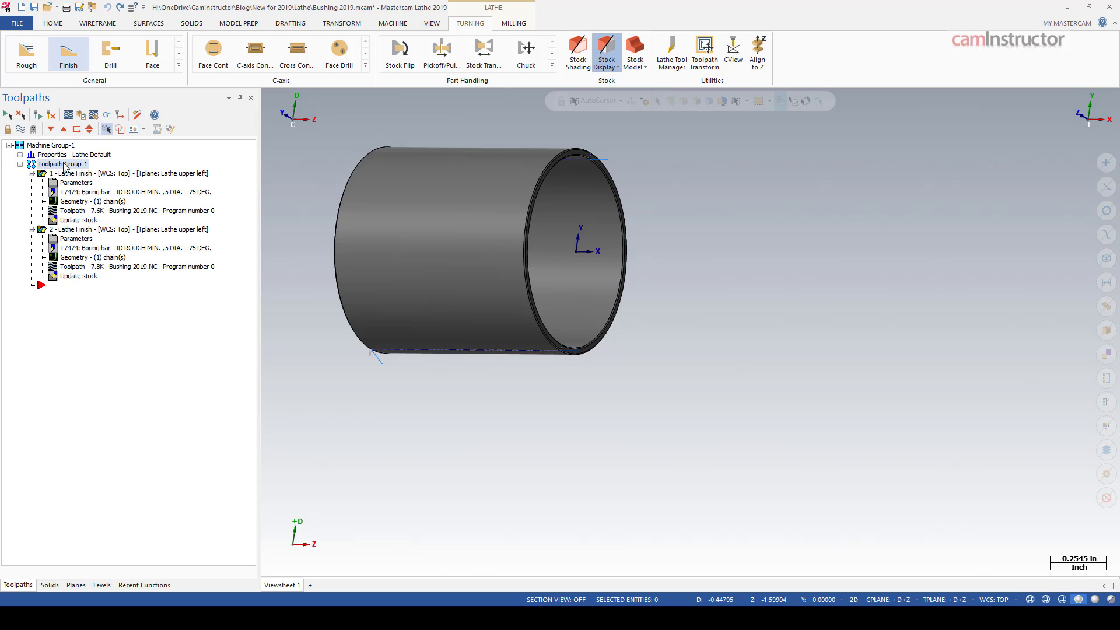
pyautogui.click(68, 115)
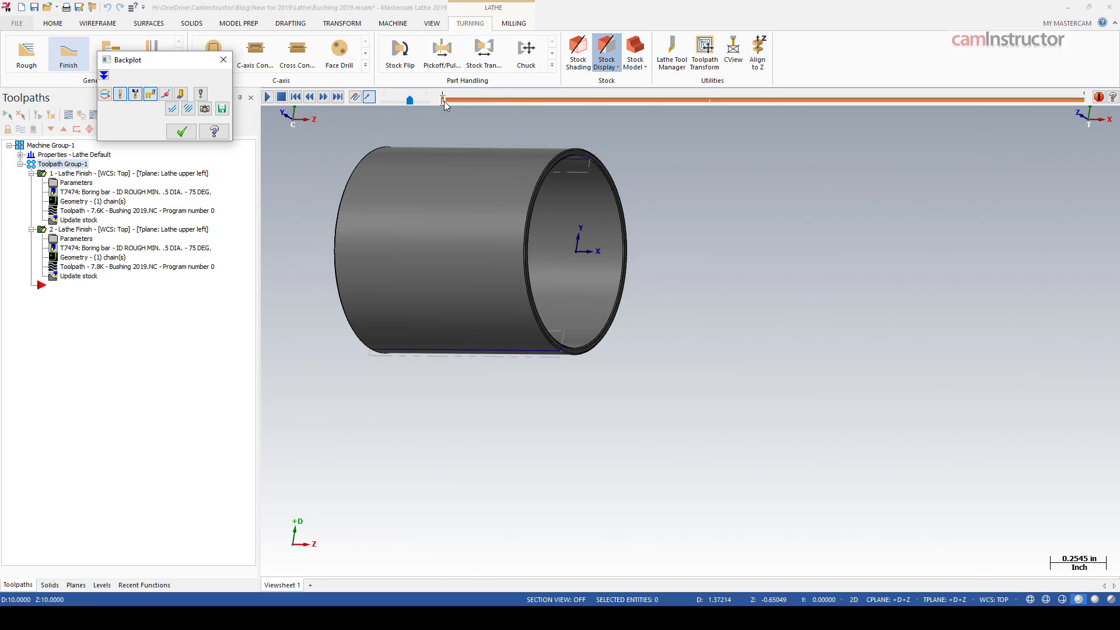
pyautogui.moveTo(443, 100); pyautogui.dragTo(977, 100)
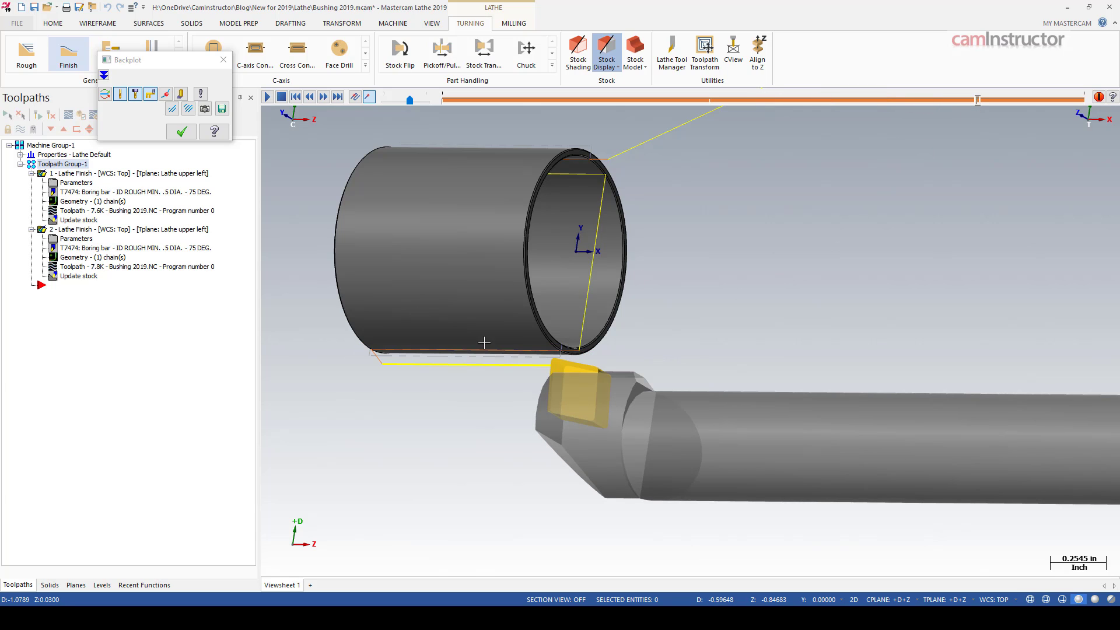
pyautogui.hotkey('alt', '1')
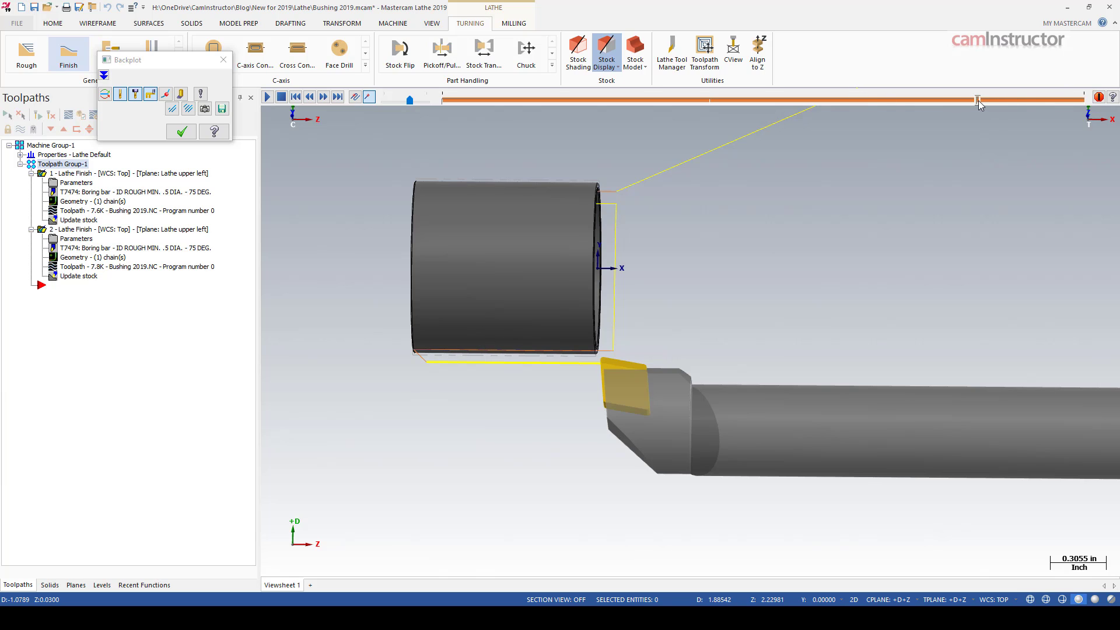
pyautogui.moveTo(979, 100); pyautogui.dragTo(1034, 100)
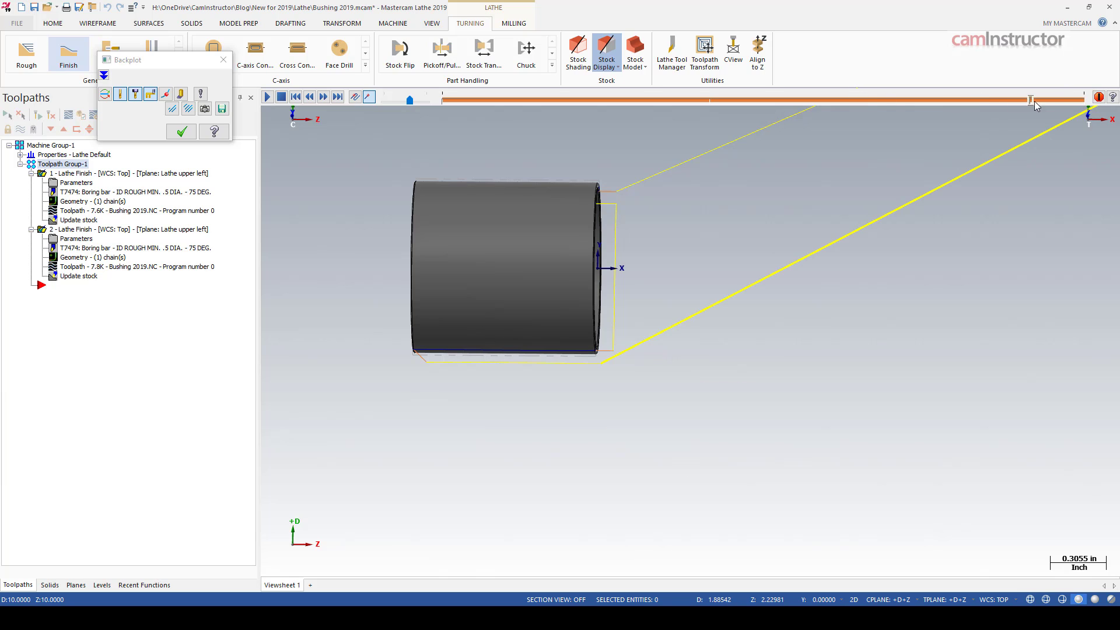
pyautogui.click(182, 131)
# Post Toolpath Group-1 and save the NC code as Bushing 2019.NC
pyautogui.click(107, 116)
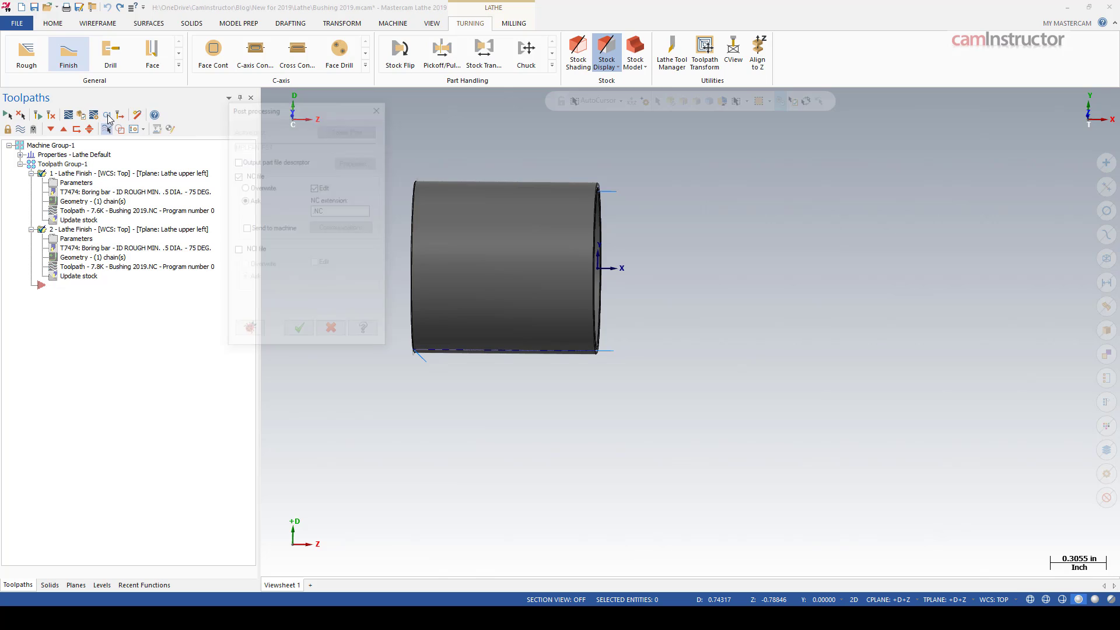
pyautogui.click(299, 333)
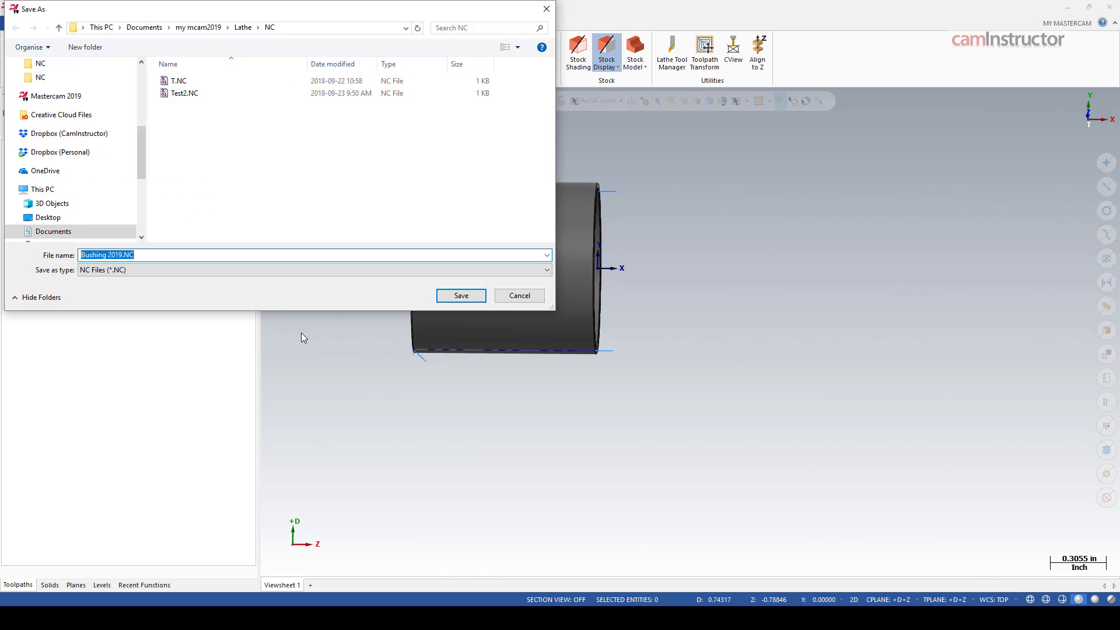
pyautogui.click(470, 295)
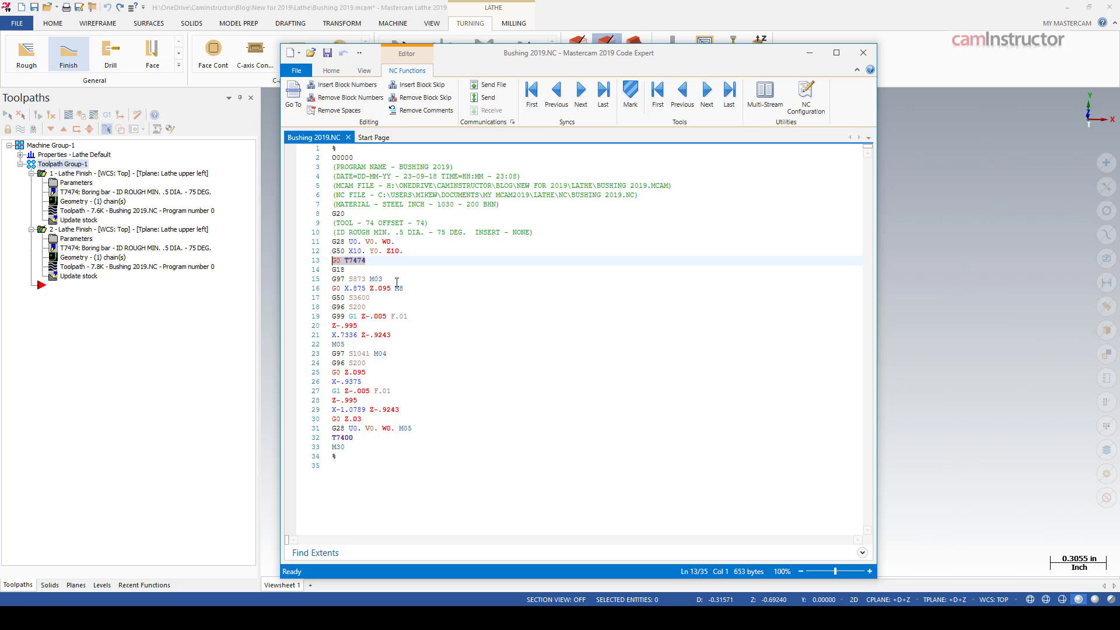
# Examine the posted code's first spindle start, the feed and spindle speed lines, and the second pass's X and Z moves and retract
pyautogui.moveTo(397, 283); pyautogui.dragTo(330, 279)
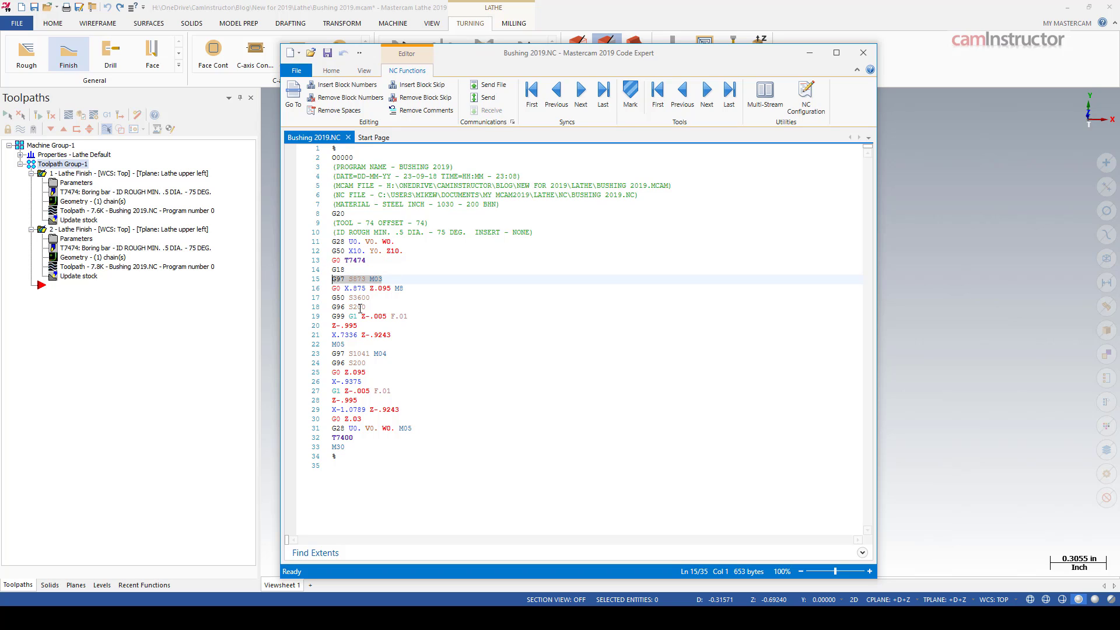
pyautogui.moveTo(406, 316); pyautogui.dragTo(330, 363)
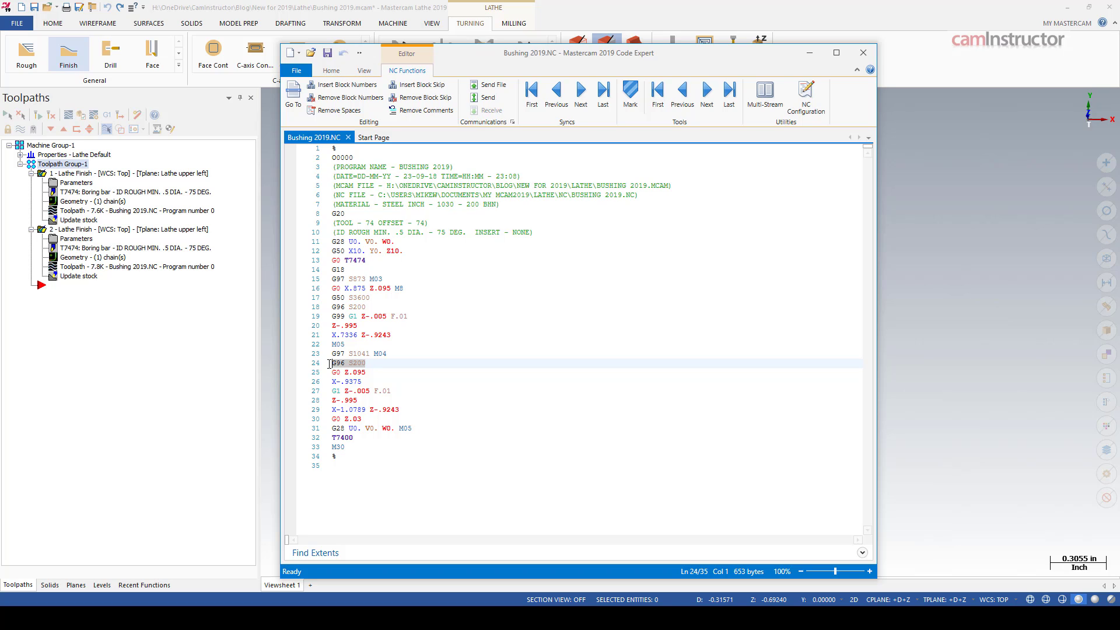
pyautogui.moveTo(366, 372); pyautogui.dragTo(318, 383)
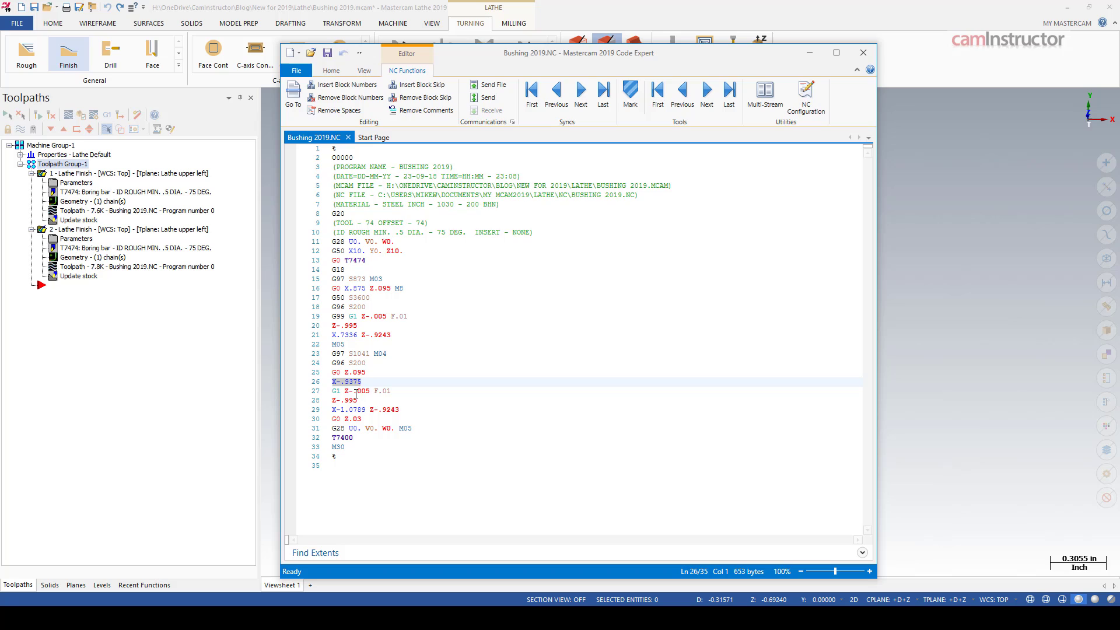
pyautogui.moveTo(357, 400); pyautogui.dragTo(326, 400)
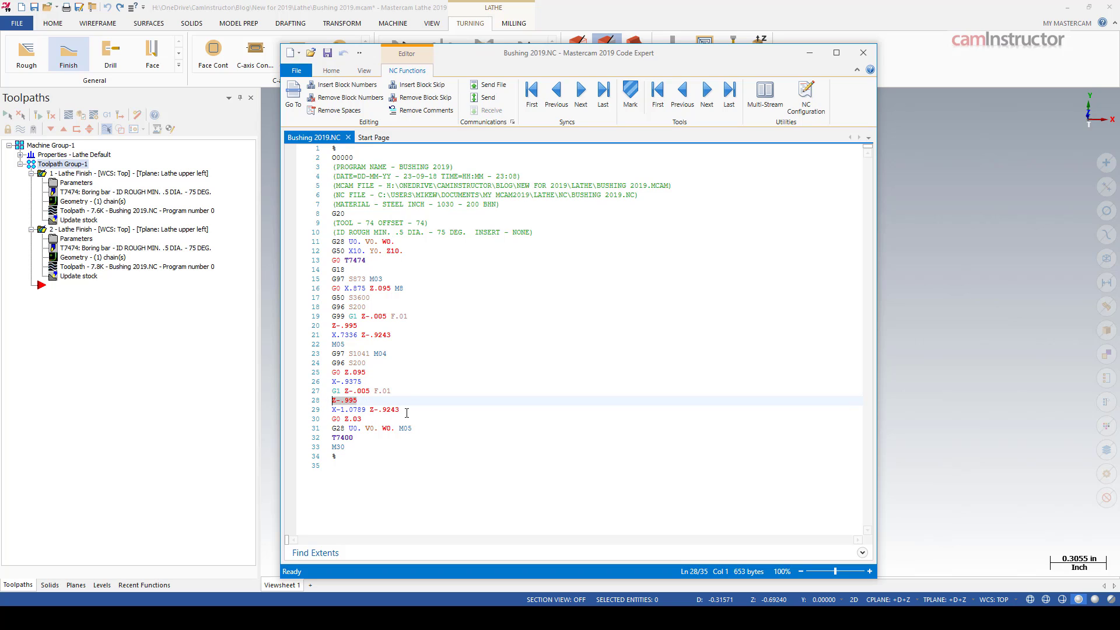
pyautogui.moveTo(407, 412); pyautogui.dragTo(324, 420)
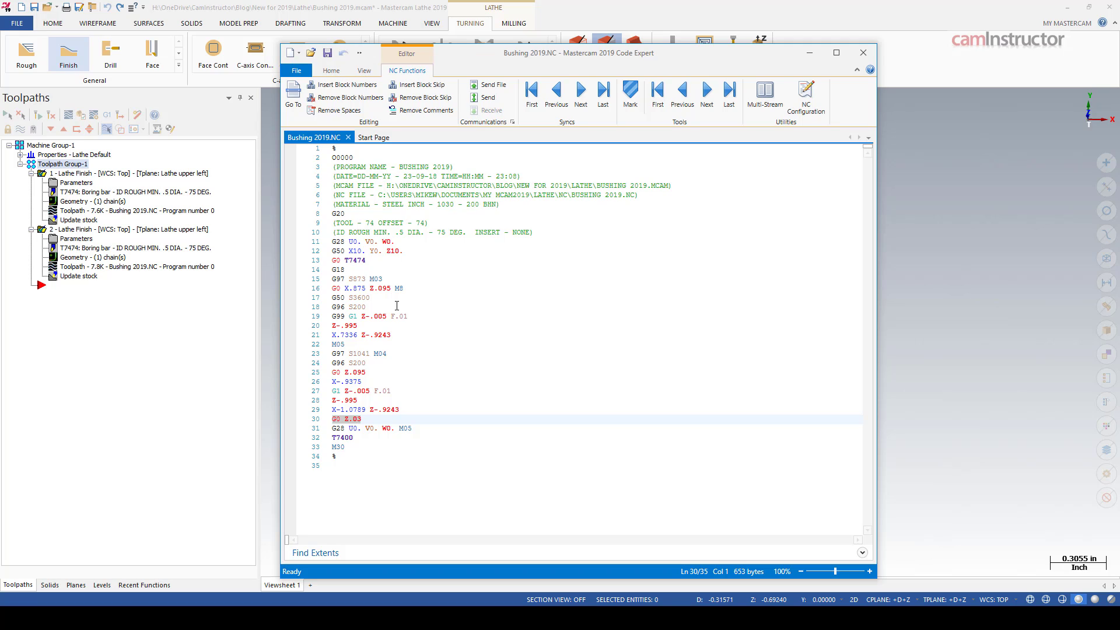
# Compare the spindle start line of the first pass with that of the second pass in the posted code
pyautogui.moveTo(378, 357); pyautogui.dragTo(328, 361)
pyautogui.click(388, 278)
pyautogui.moveTo(388, 278); pyautogui.dragTo(321, 281)
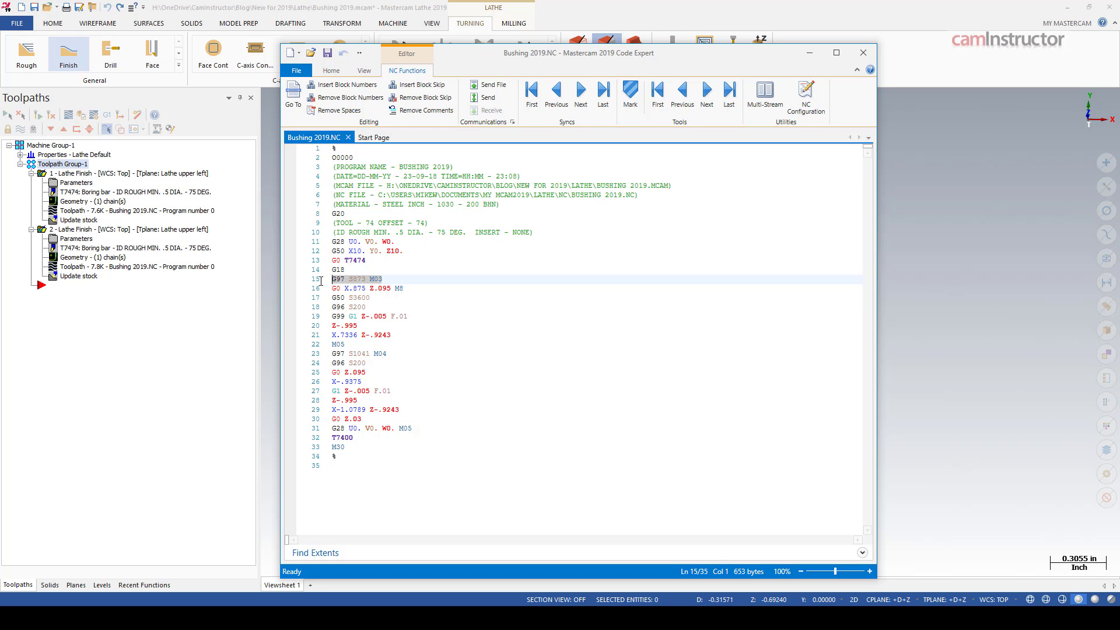
pyautogui.moveTo(387, 354); pyautogui.dragTo(326, 352)
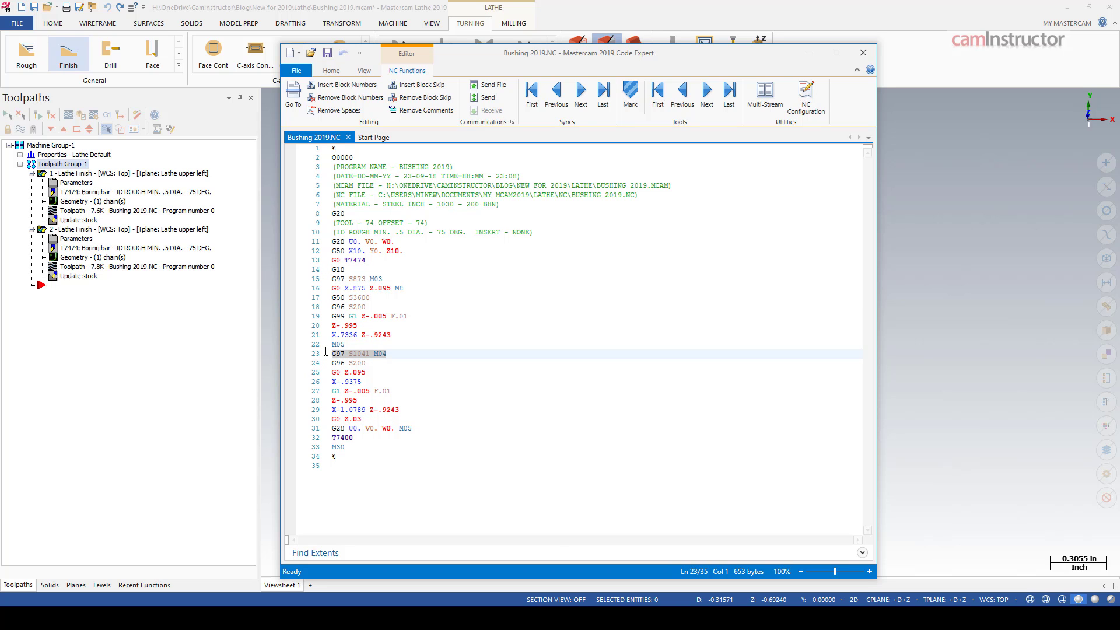